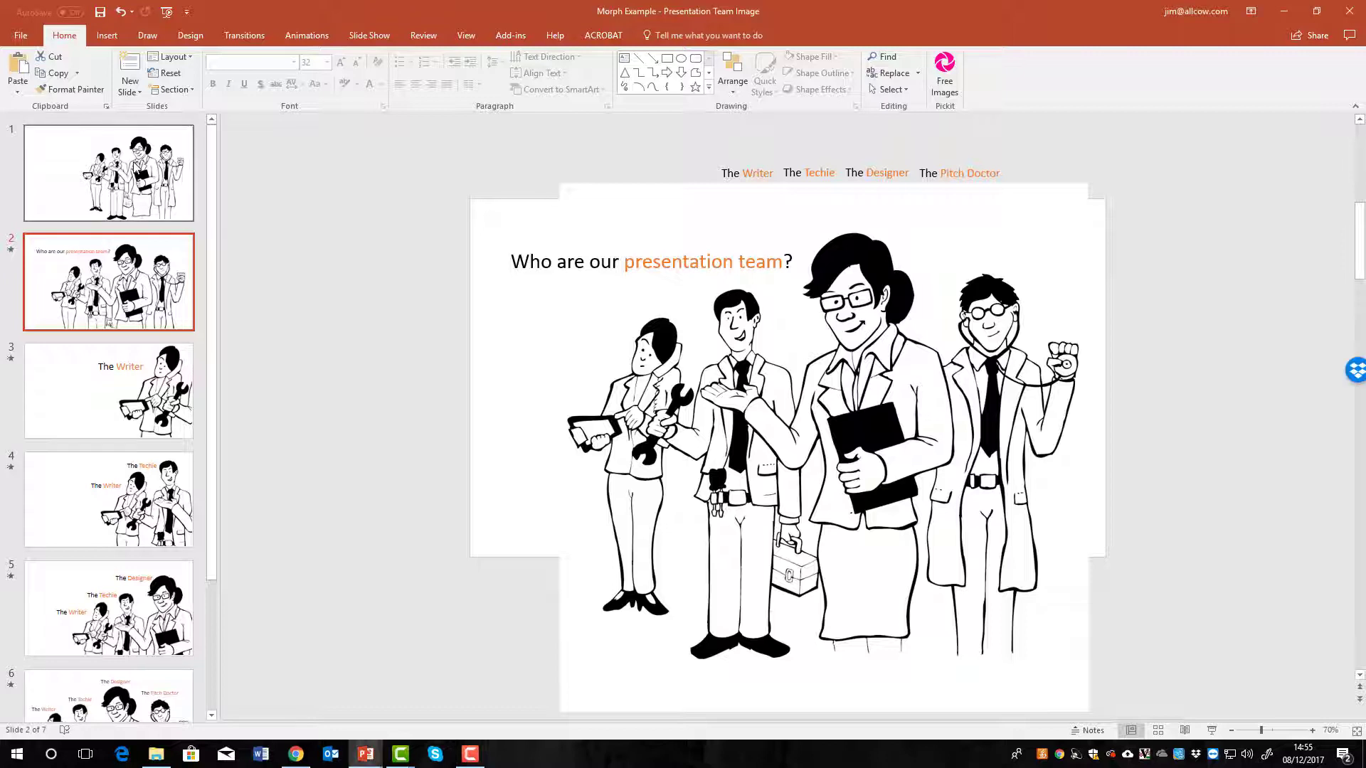
- Review slide 1's team illustration, then view slide 3 (The Writer) and final slide 7
left_click(134, 166)
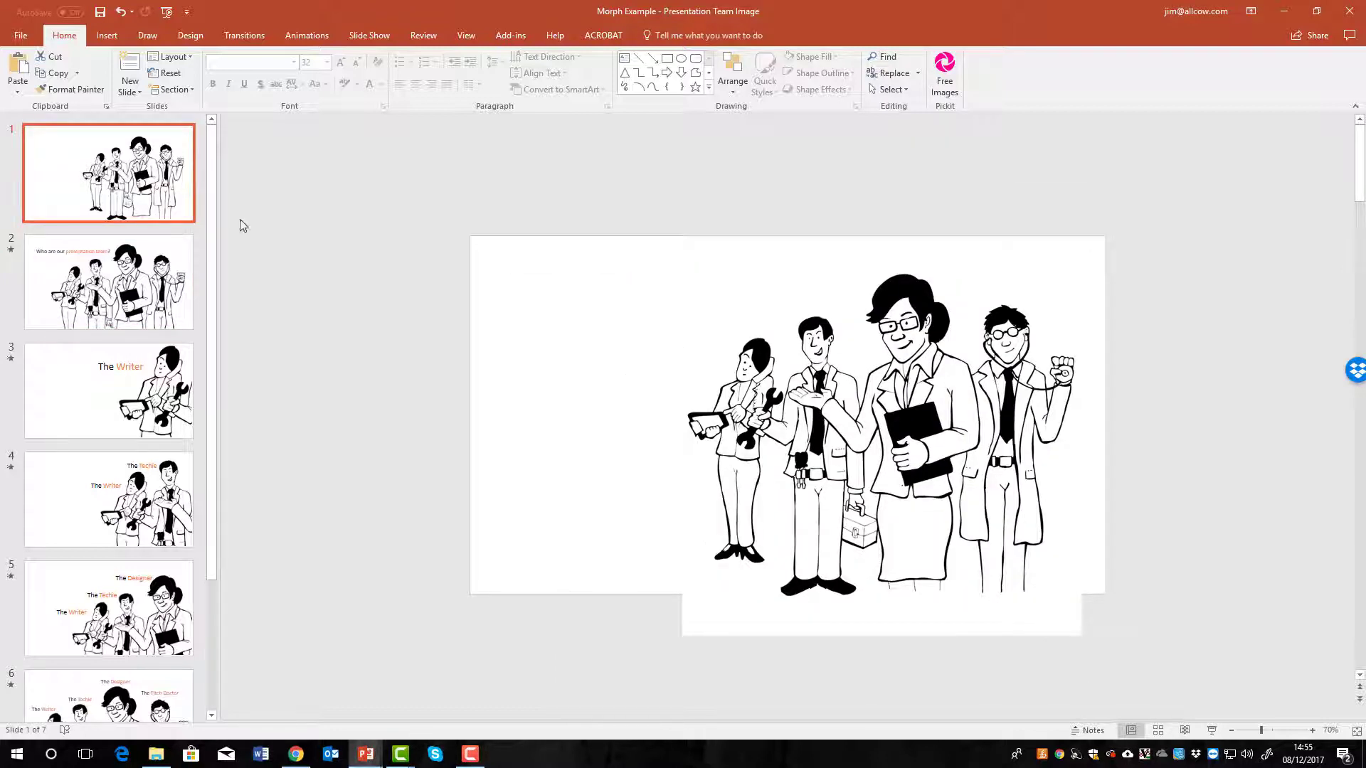
left_click(815, 397)
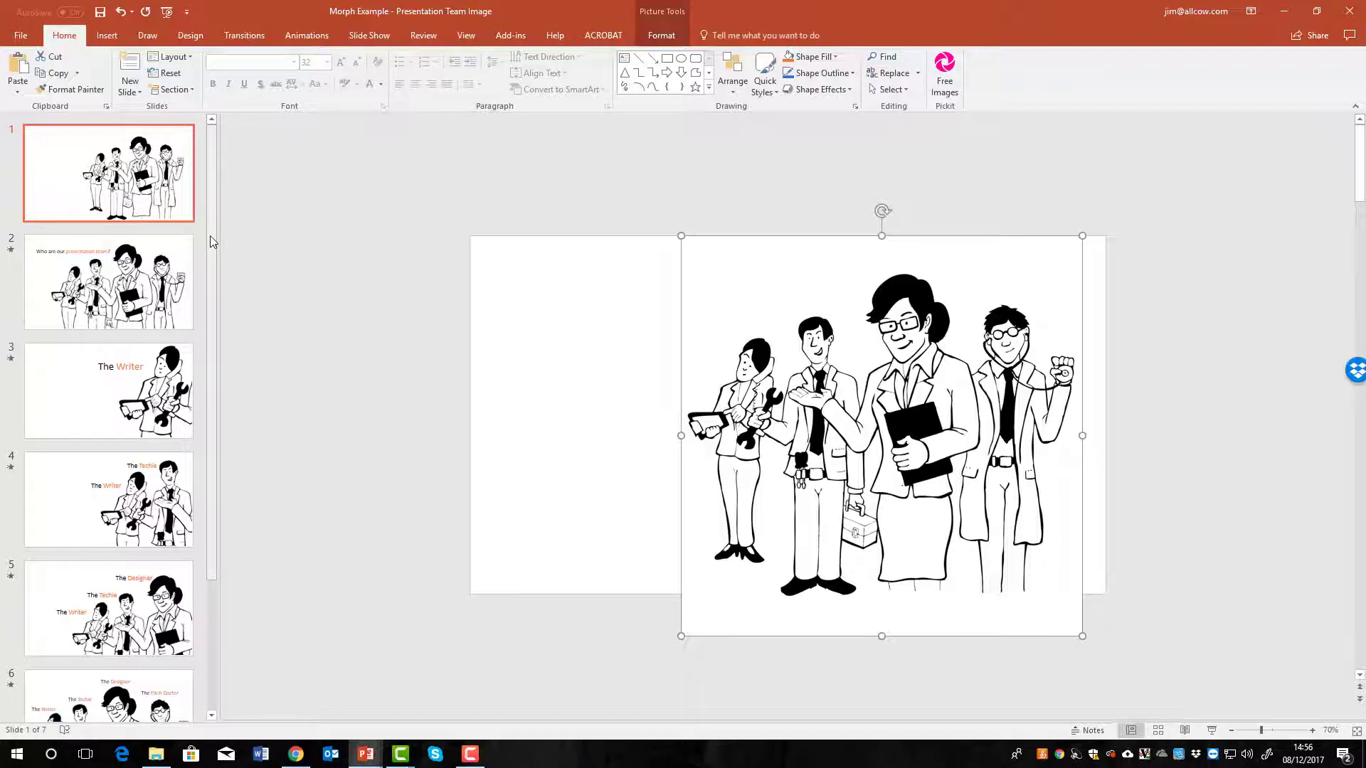
key("F10")
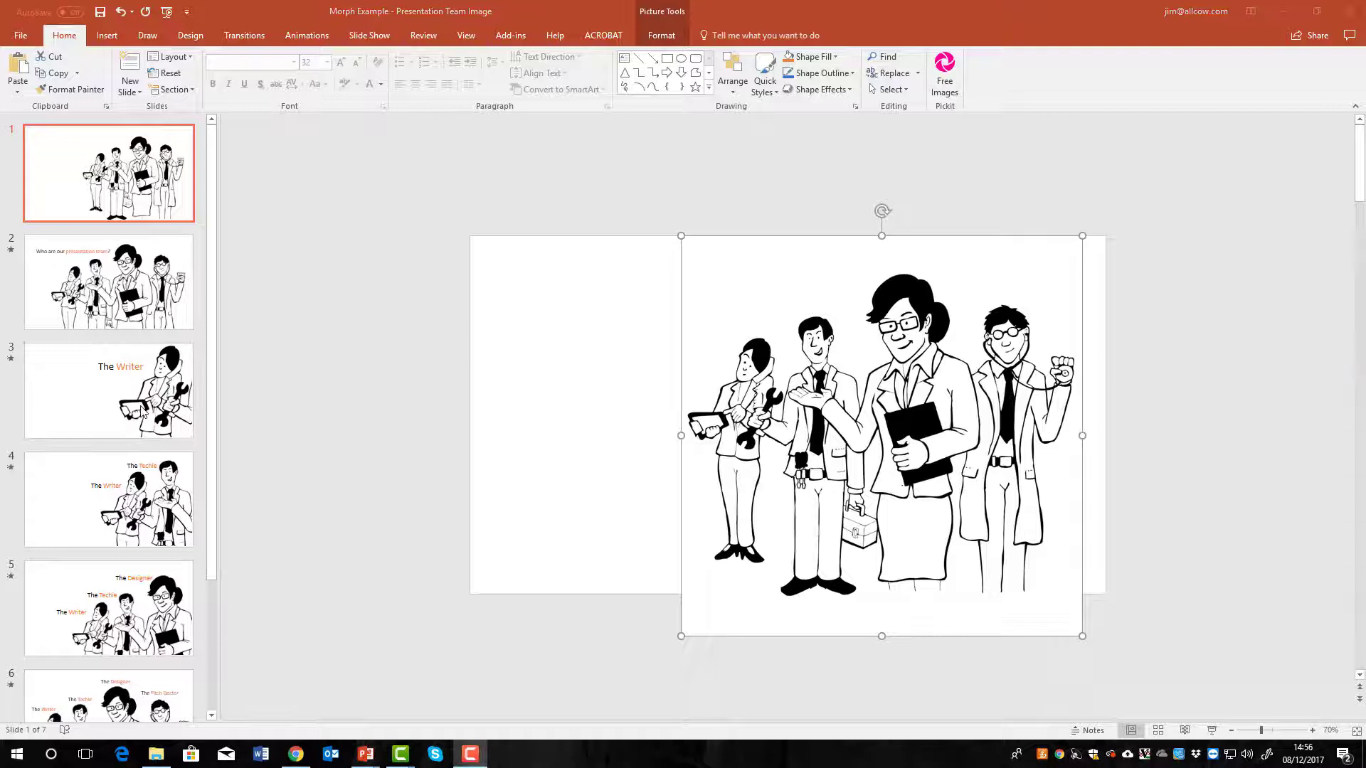
left_click(142, 411)
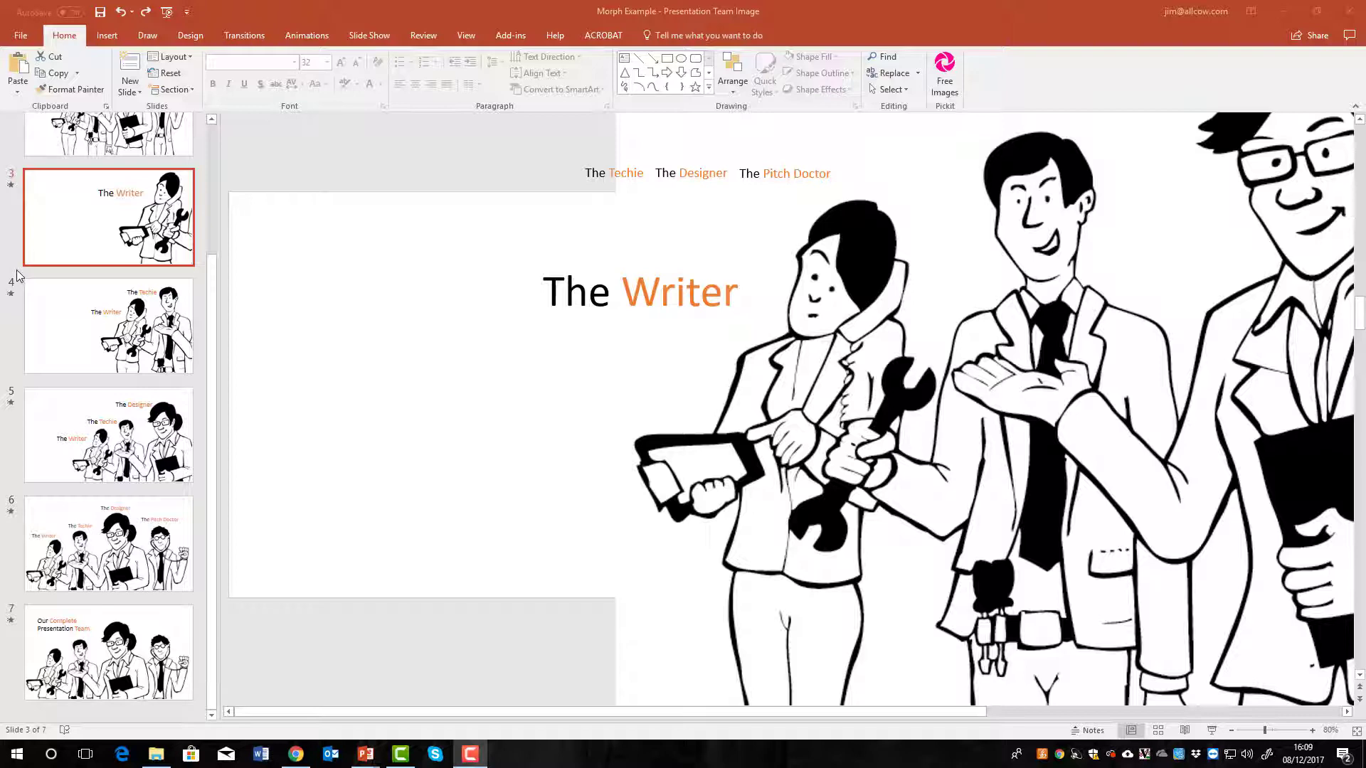
left_click(116, 681)
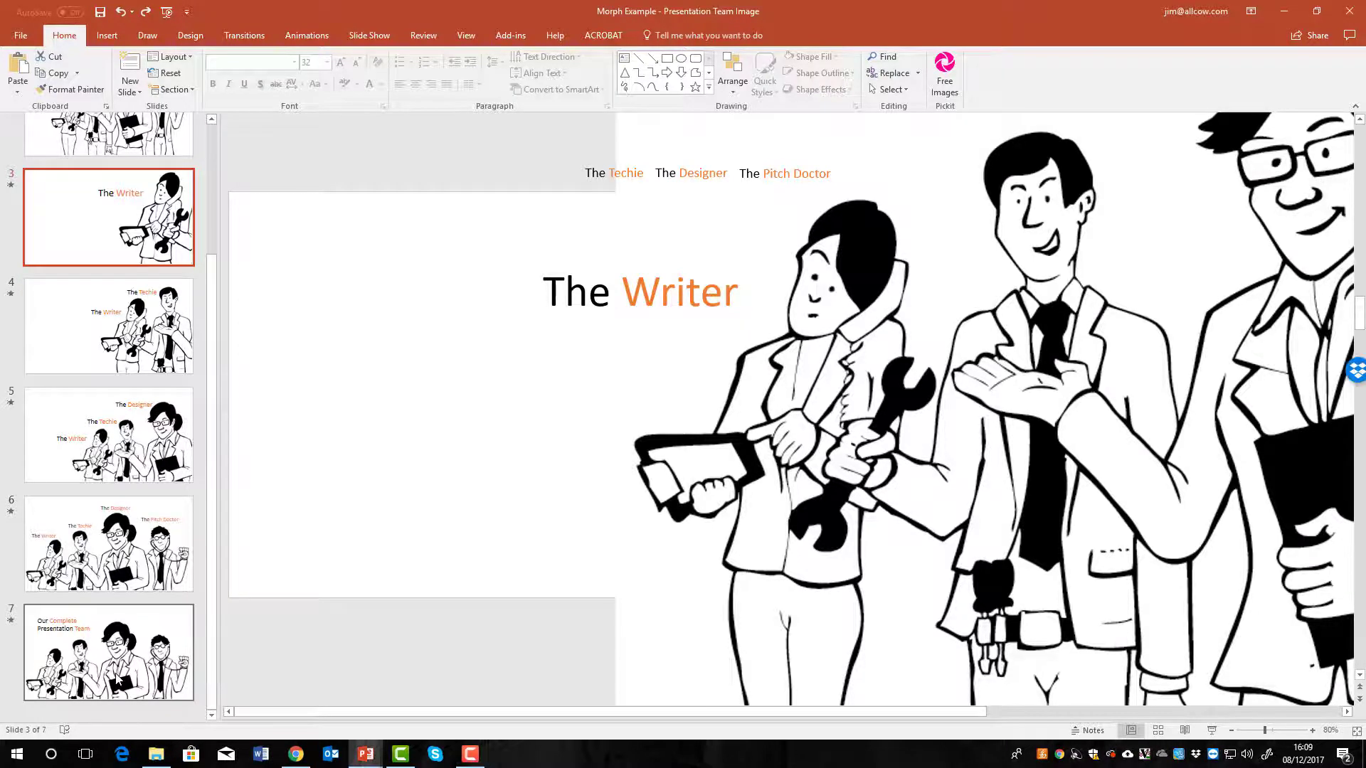
- Insert a blank slide 8 and paste the four-person team illustration onto it
left_click(131, 88)
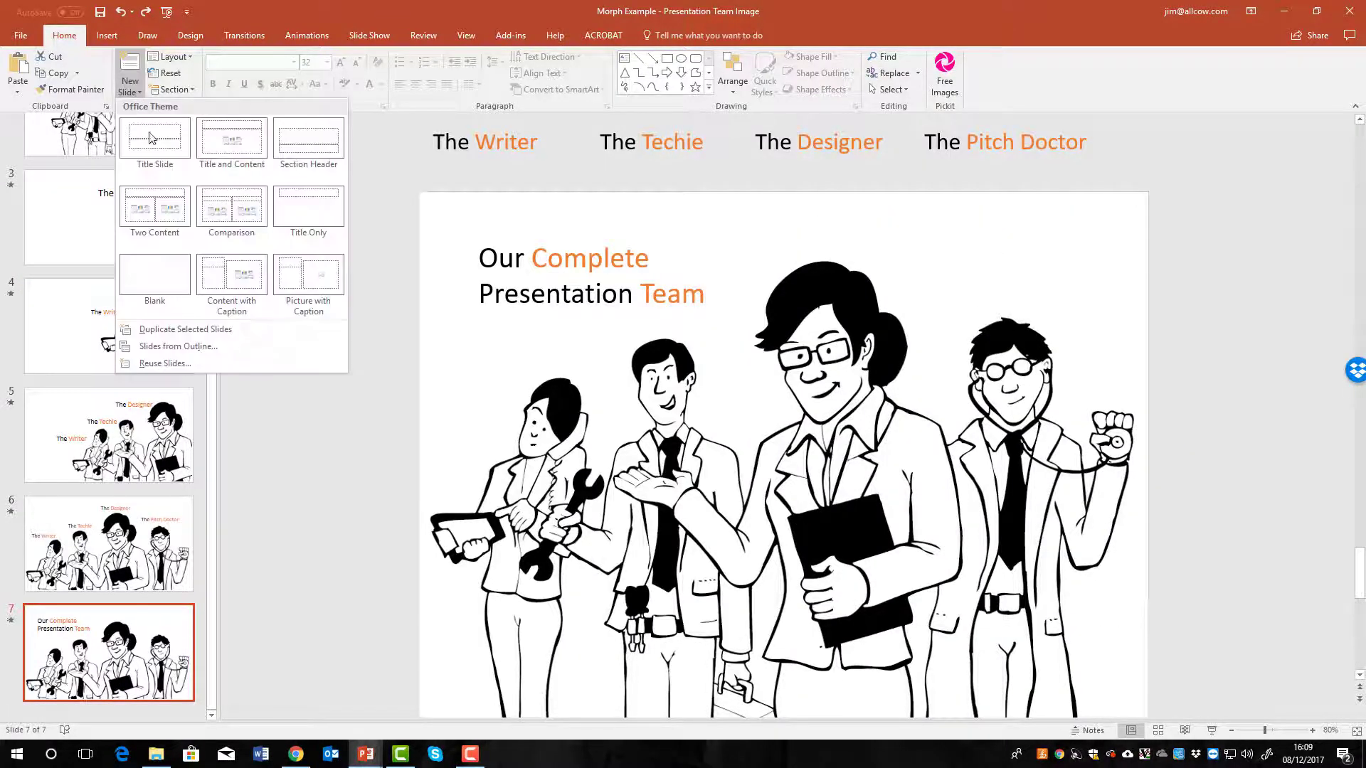
left_click(155, 281)
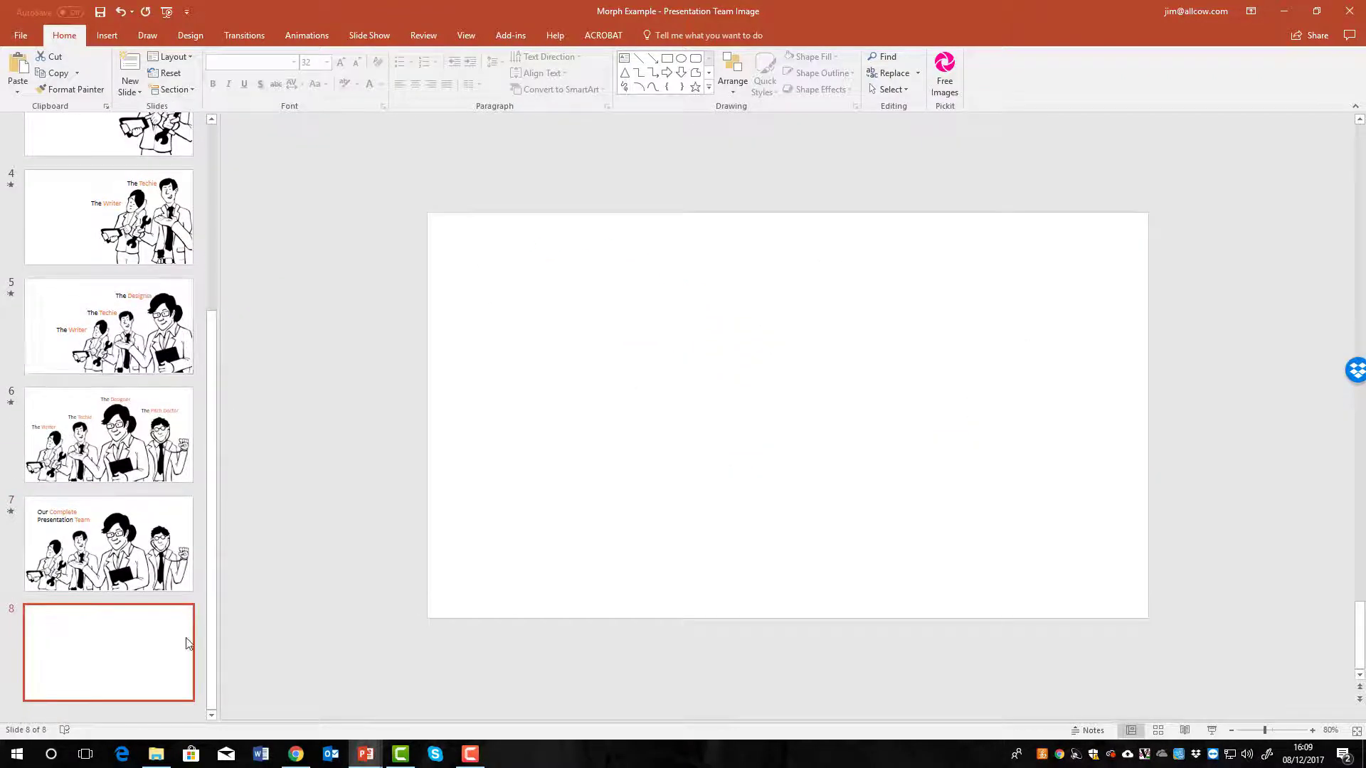
right_click(713, 361)
left_click(744, 384)
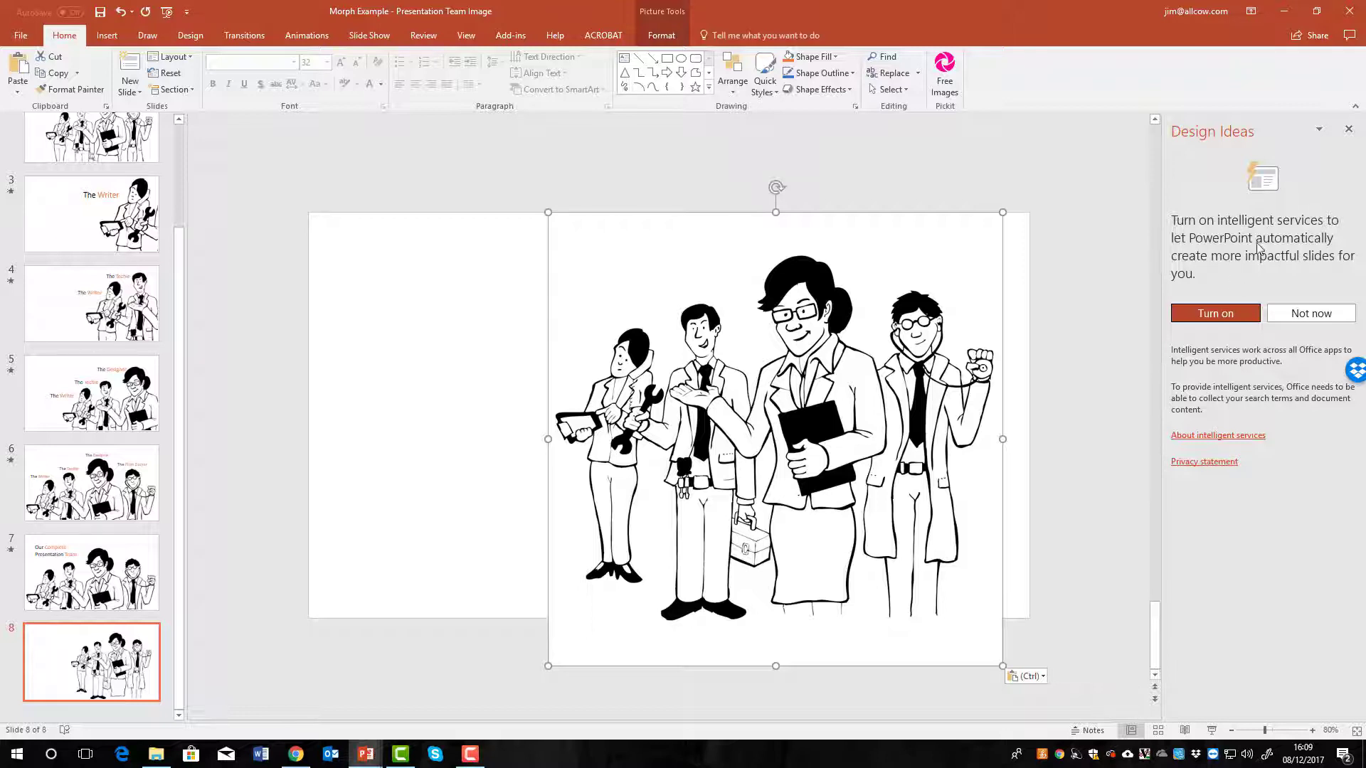
left_click(1349, 130)
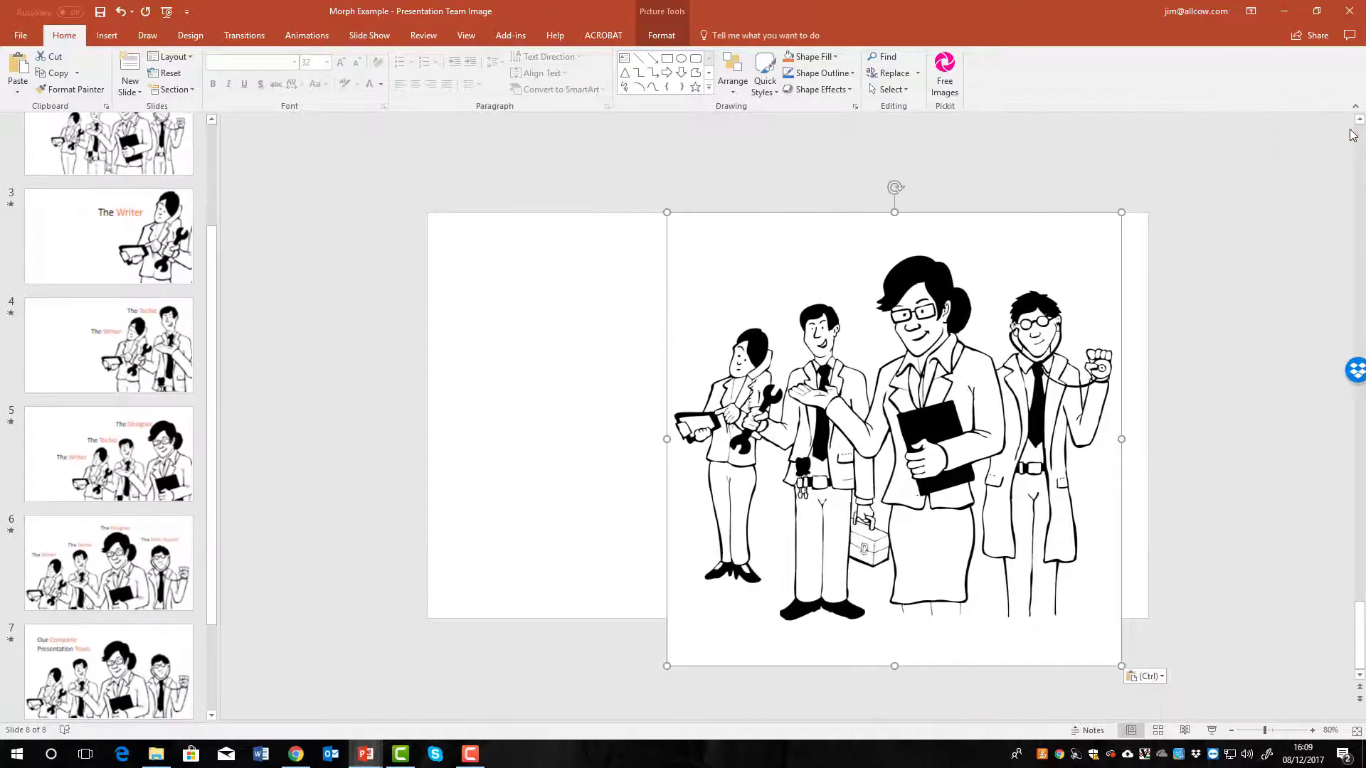
left_click(616, 356)
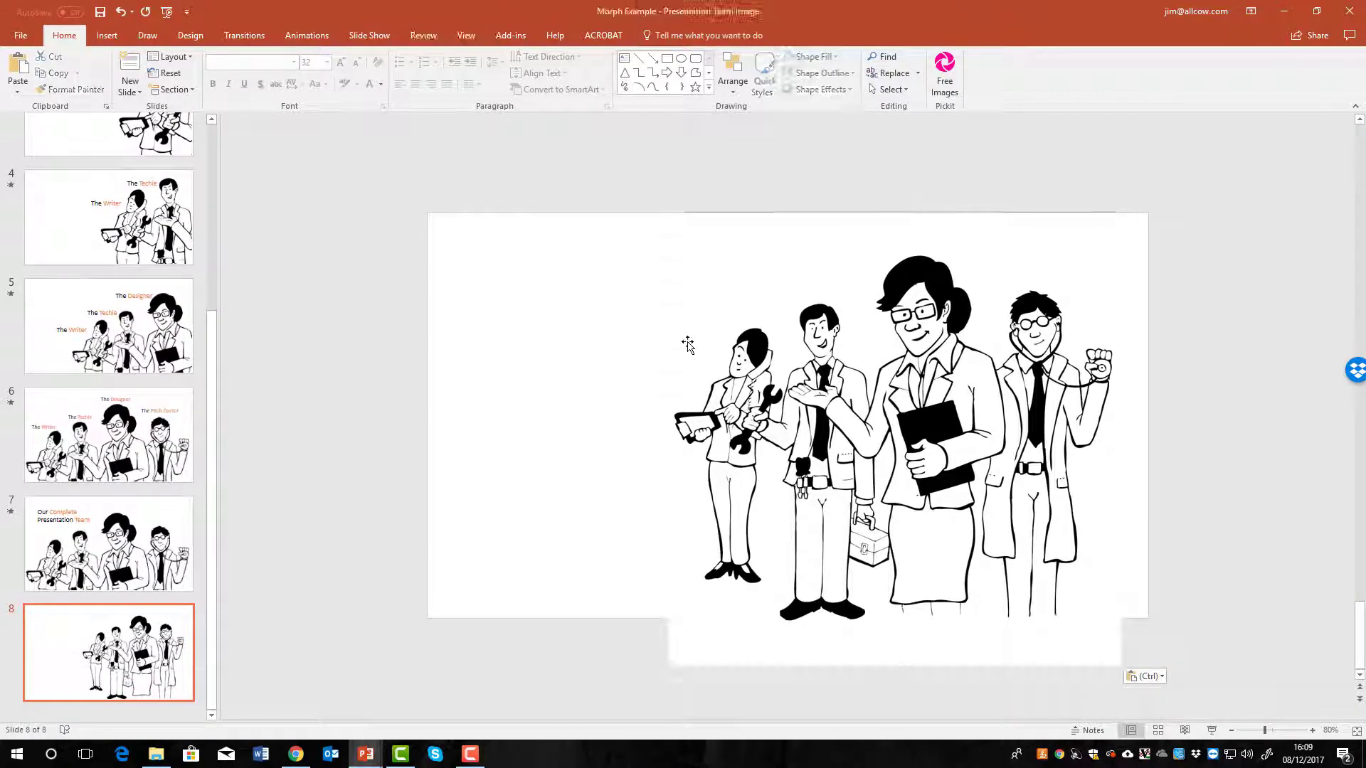
left_click(747, 341)
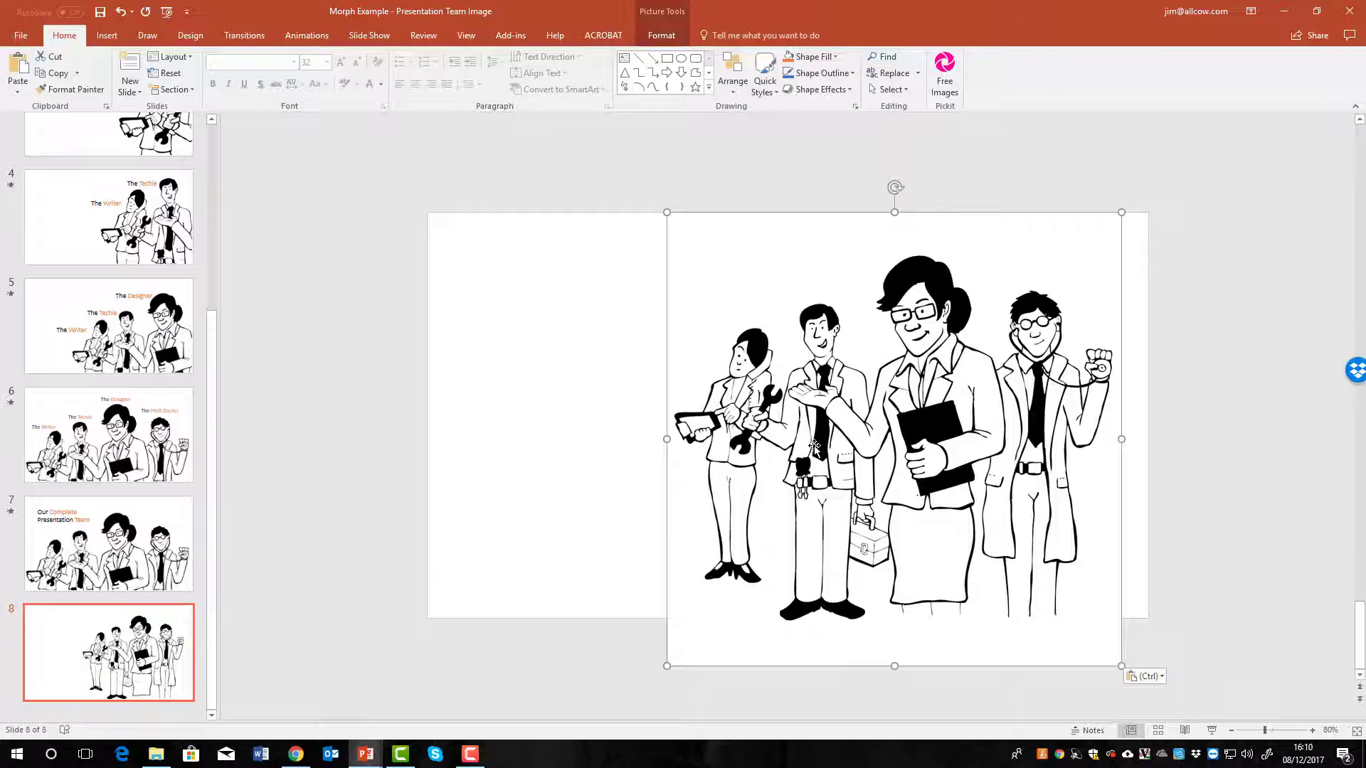
left_click(599, 525)
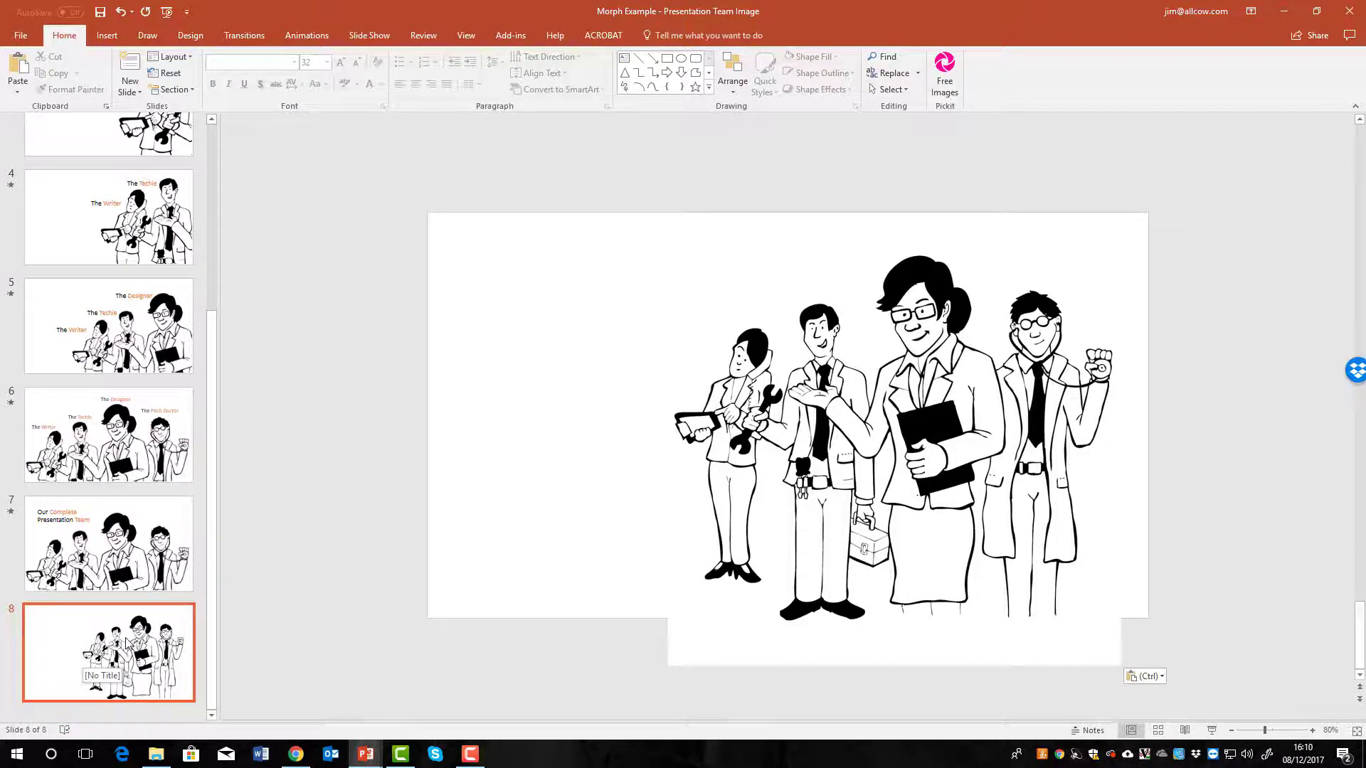
- Duplicate slide 8 as slide 9 and enlarge its team picture past the slide edges
right_click(126, 639)
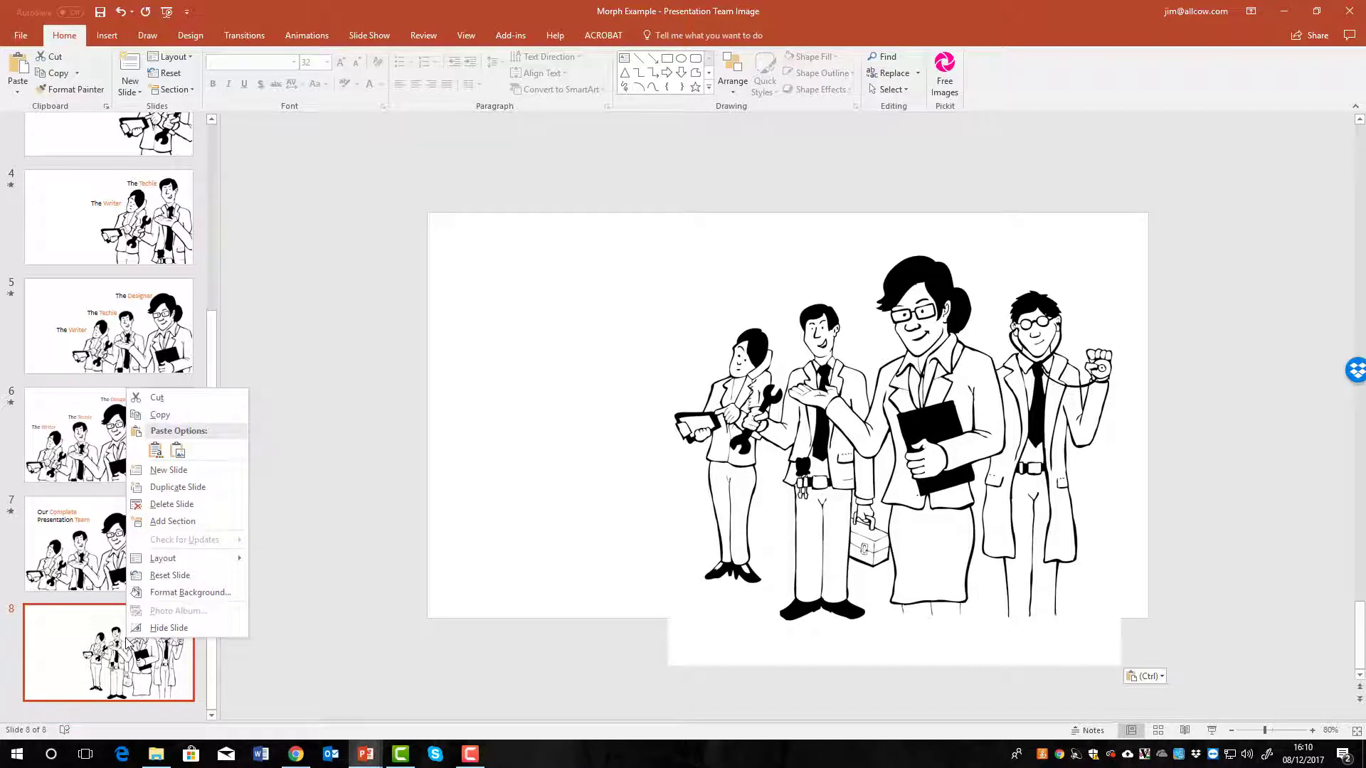
left_click(174, 490)
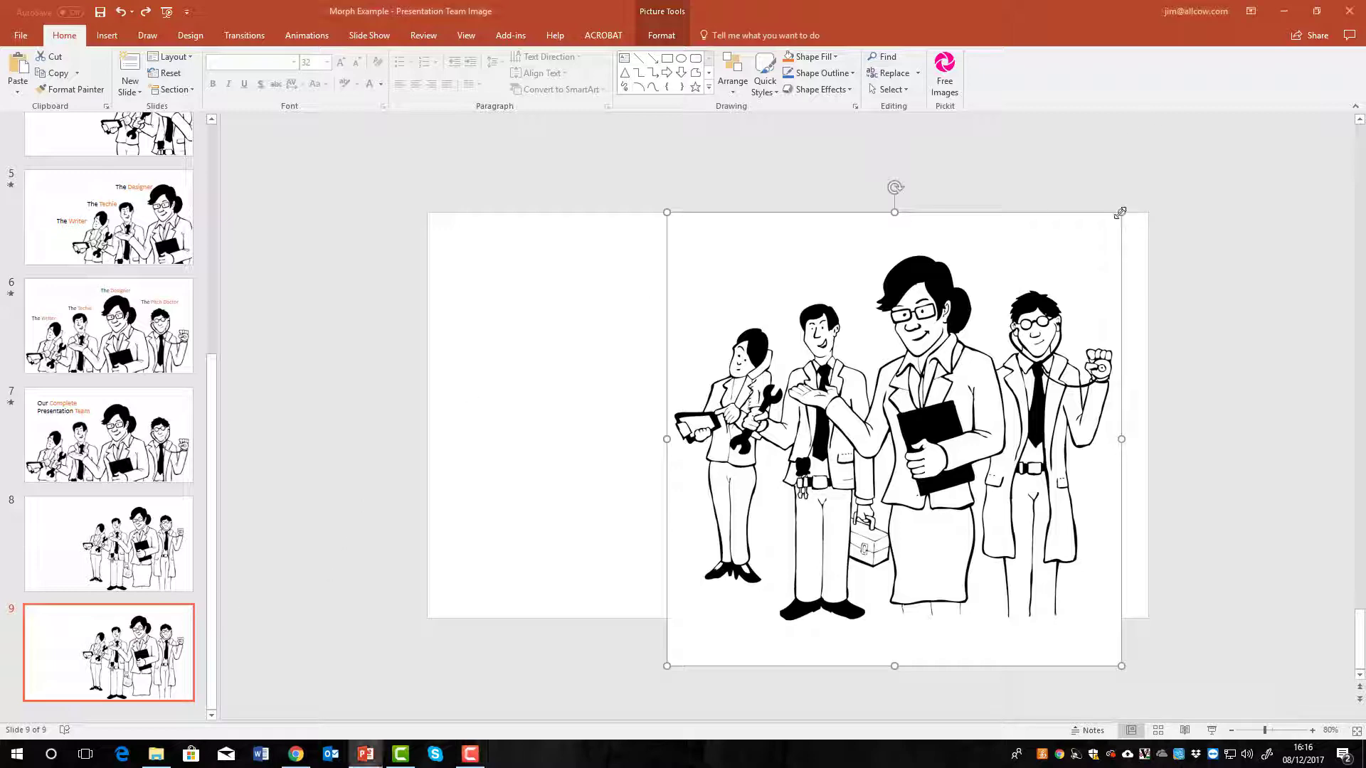
left_click_drag(1122, 212, 1337, 112)
left_click_drag(1228, 325, 1034, 405)
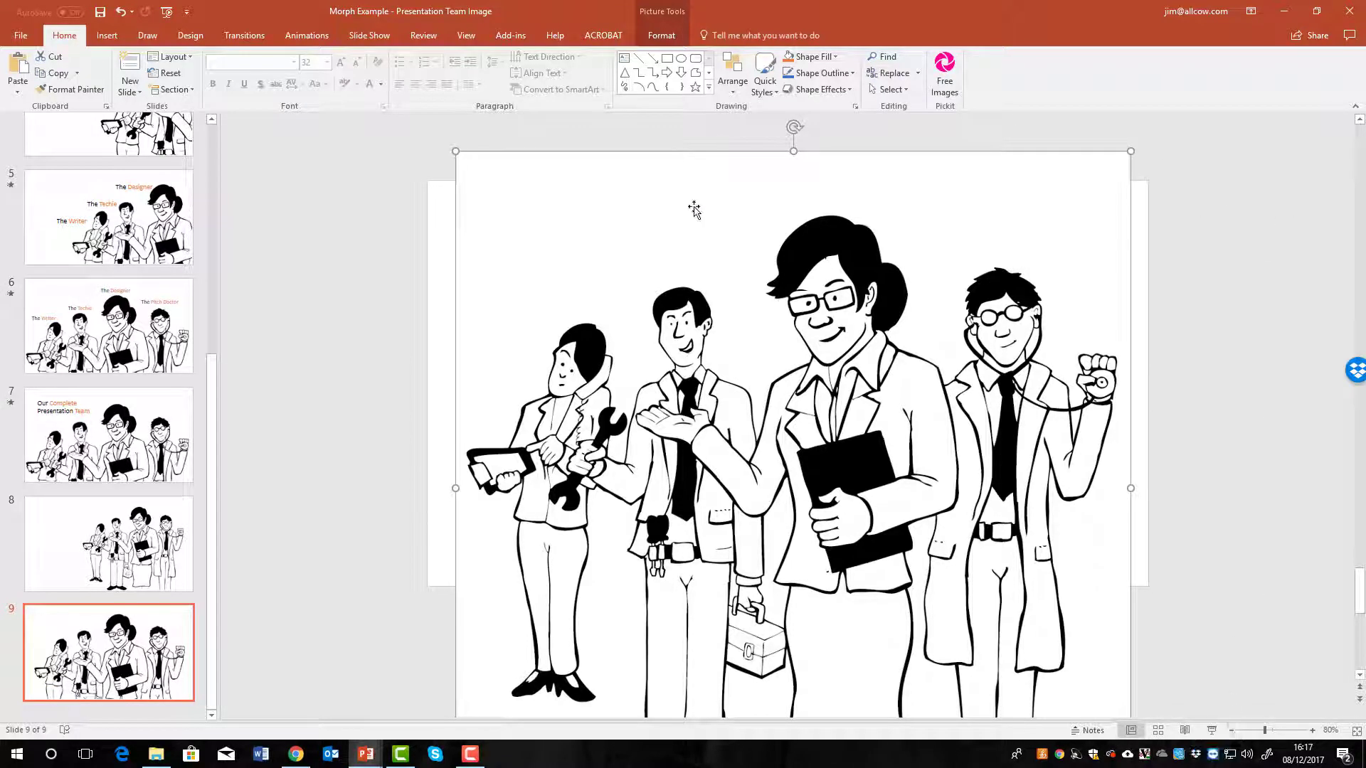
left_click(1233, 737)
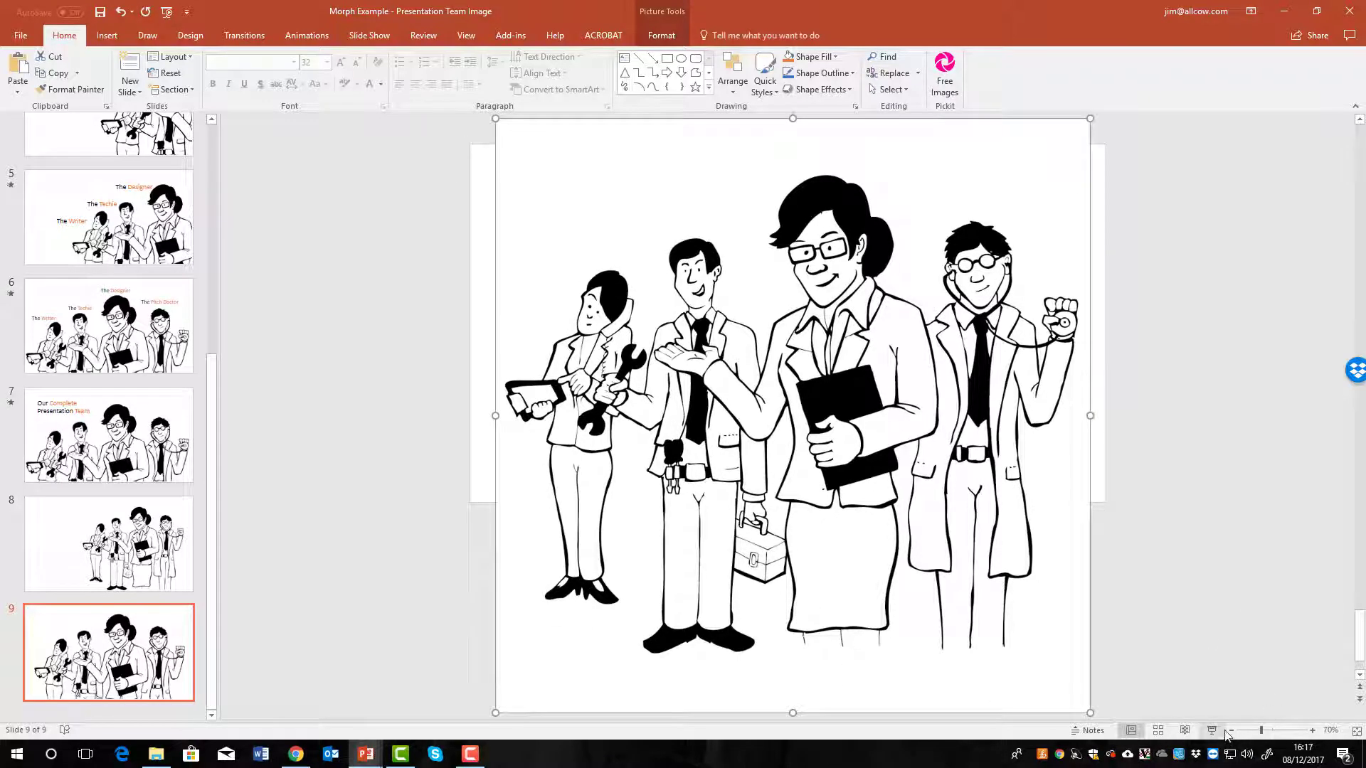
left_click(1232, 731)
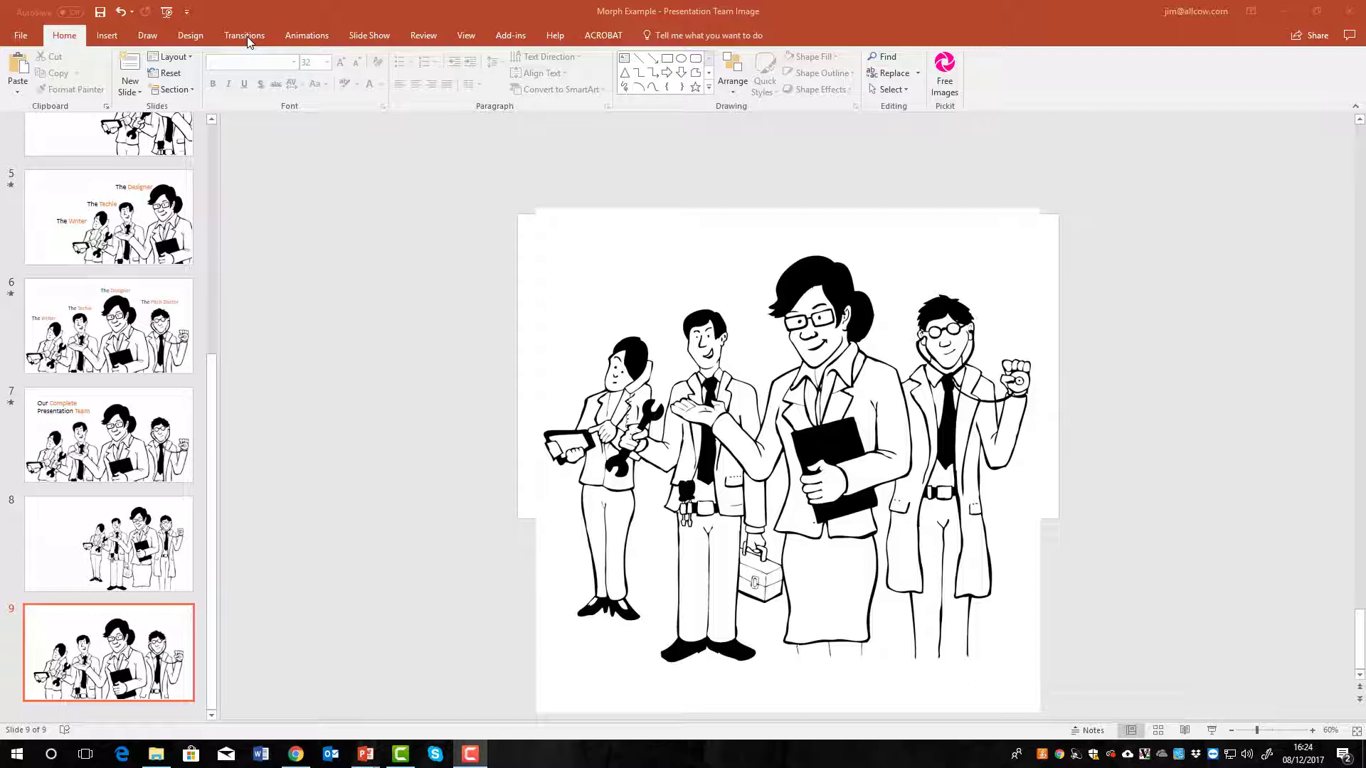
- Apply the Morph transition to slide 9 and replay its preview several times
left_click(245, 36)
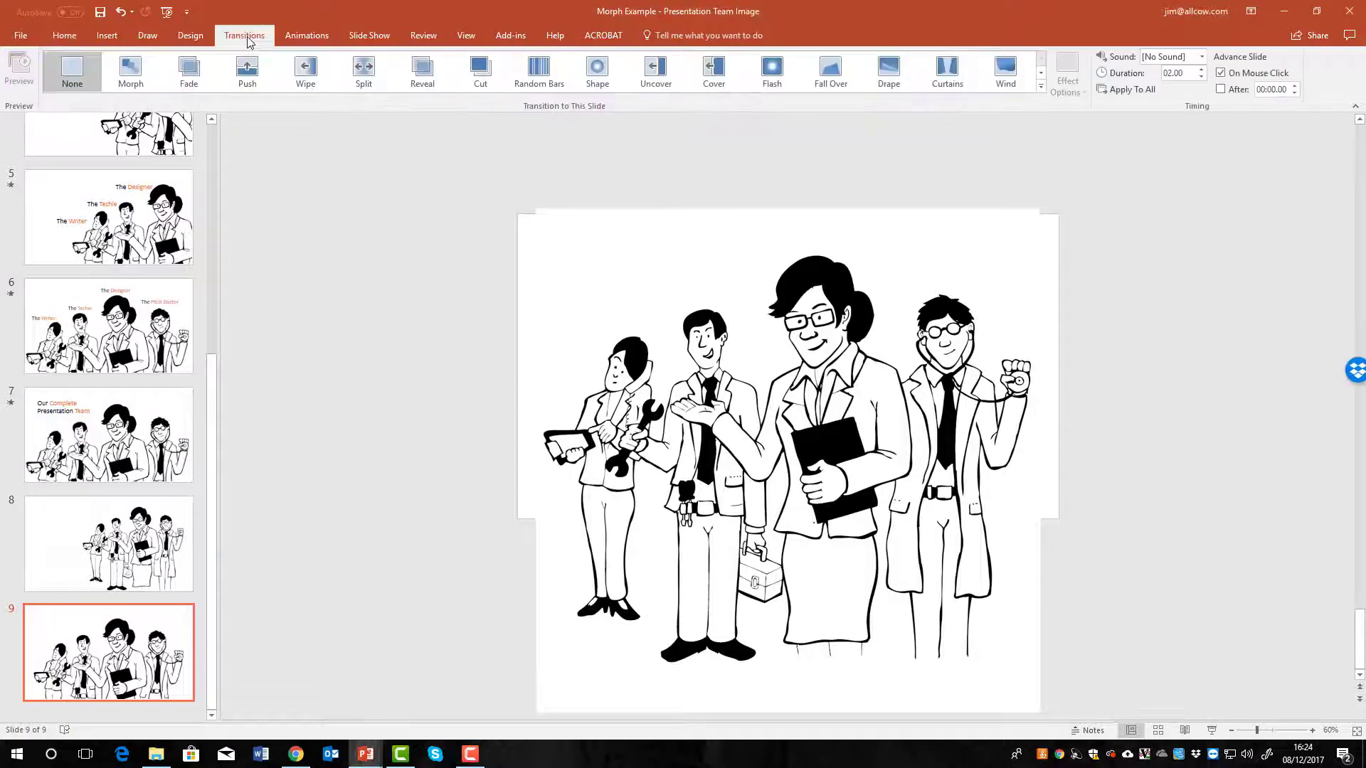
left_click(131, 75)
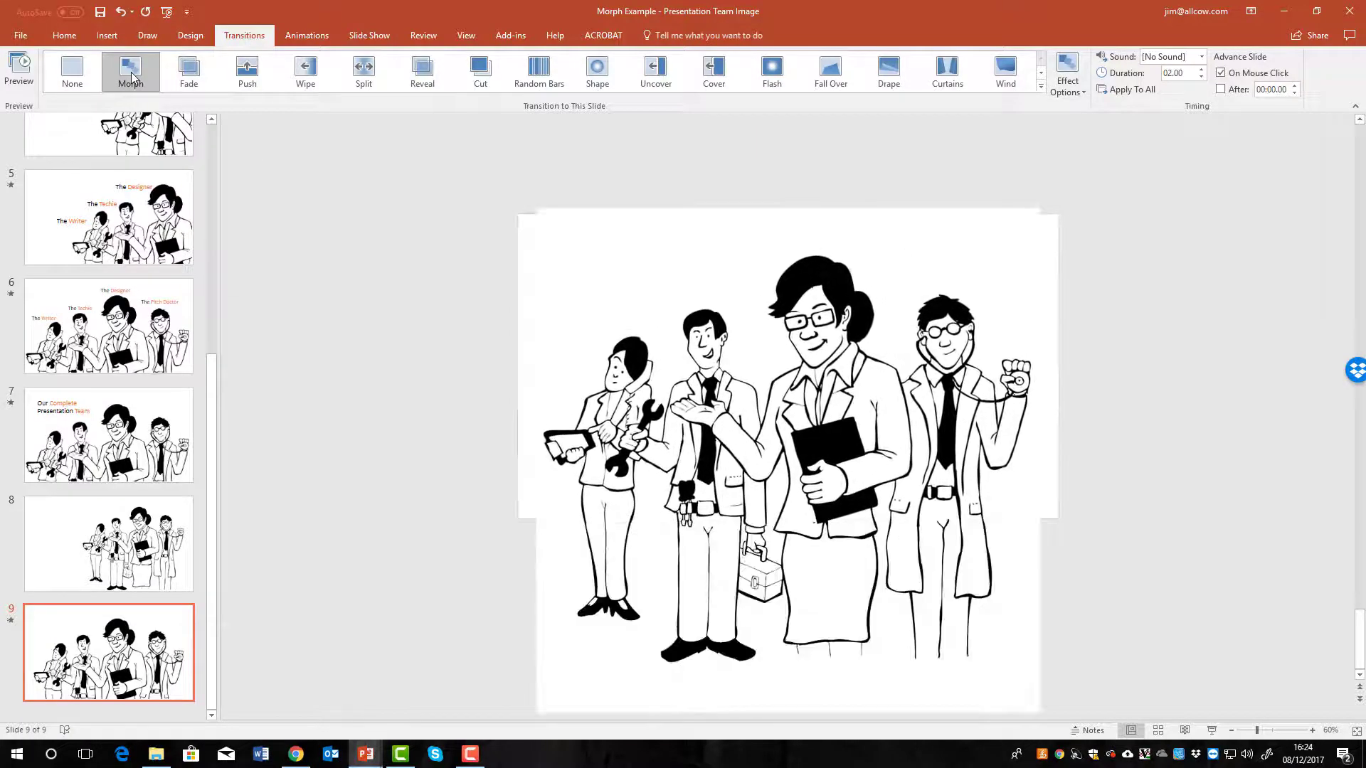
left_click(11, 622)
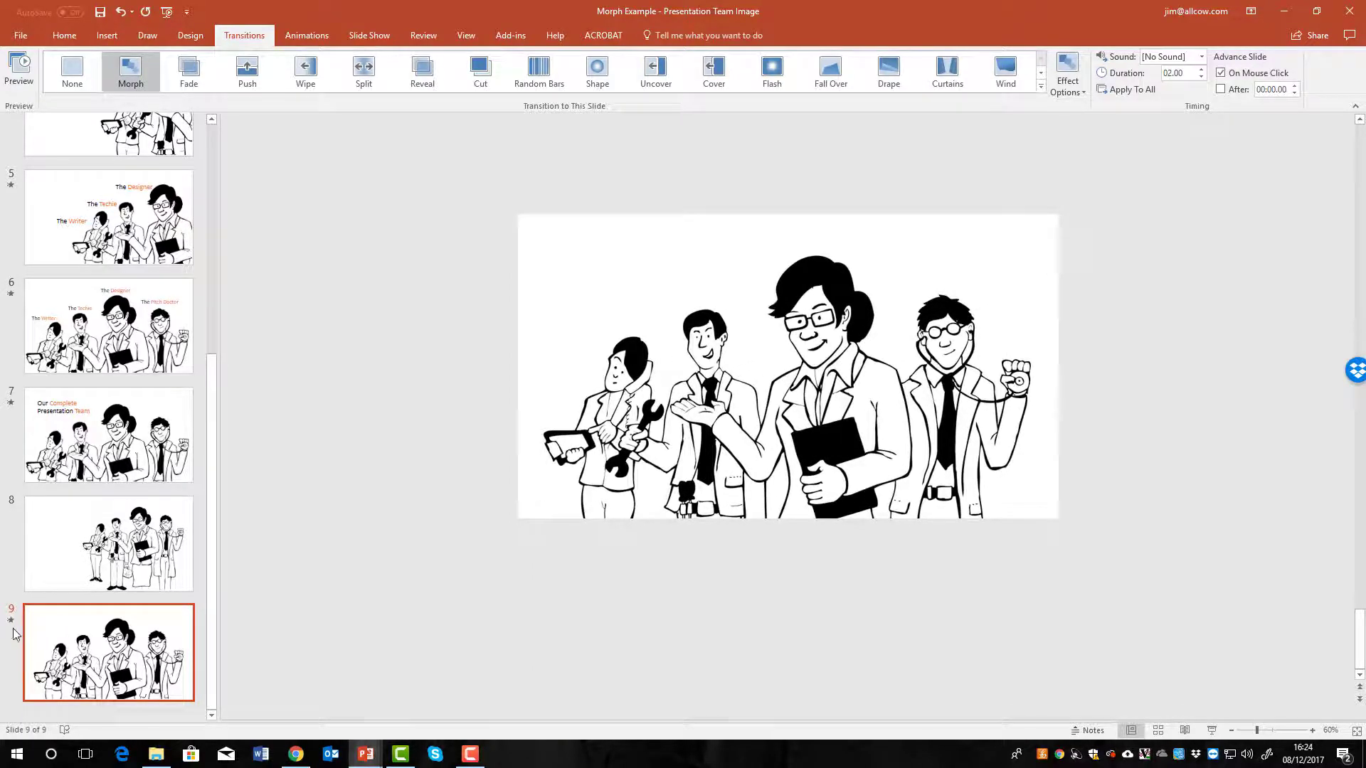
left_click(11, 629)
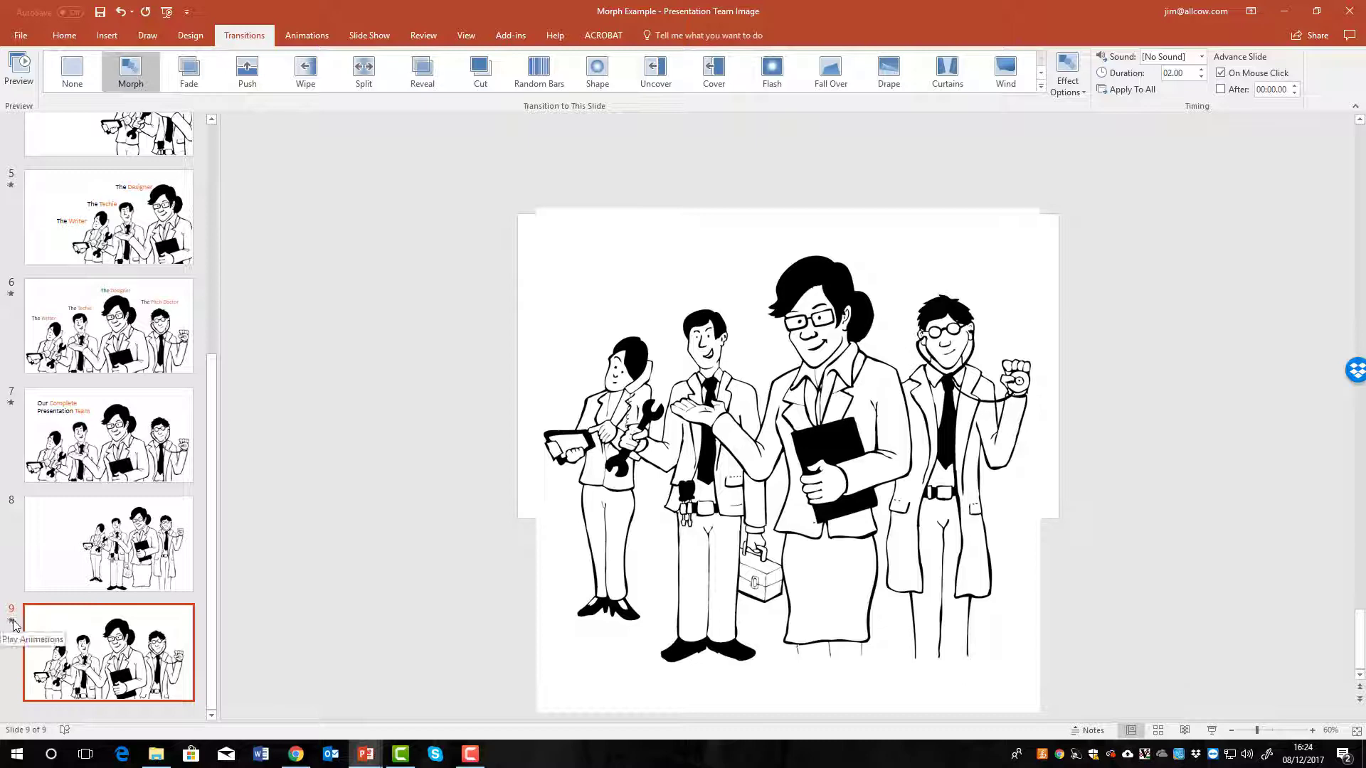
left_click(10, 622)
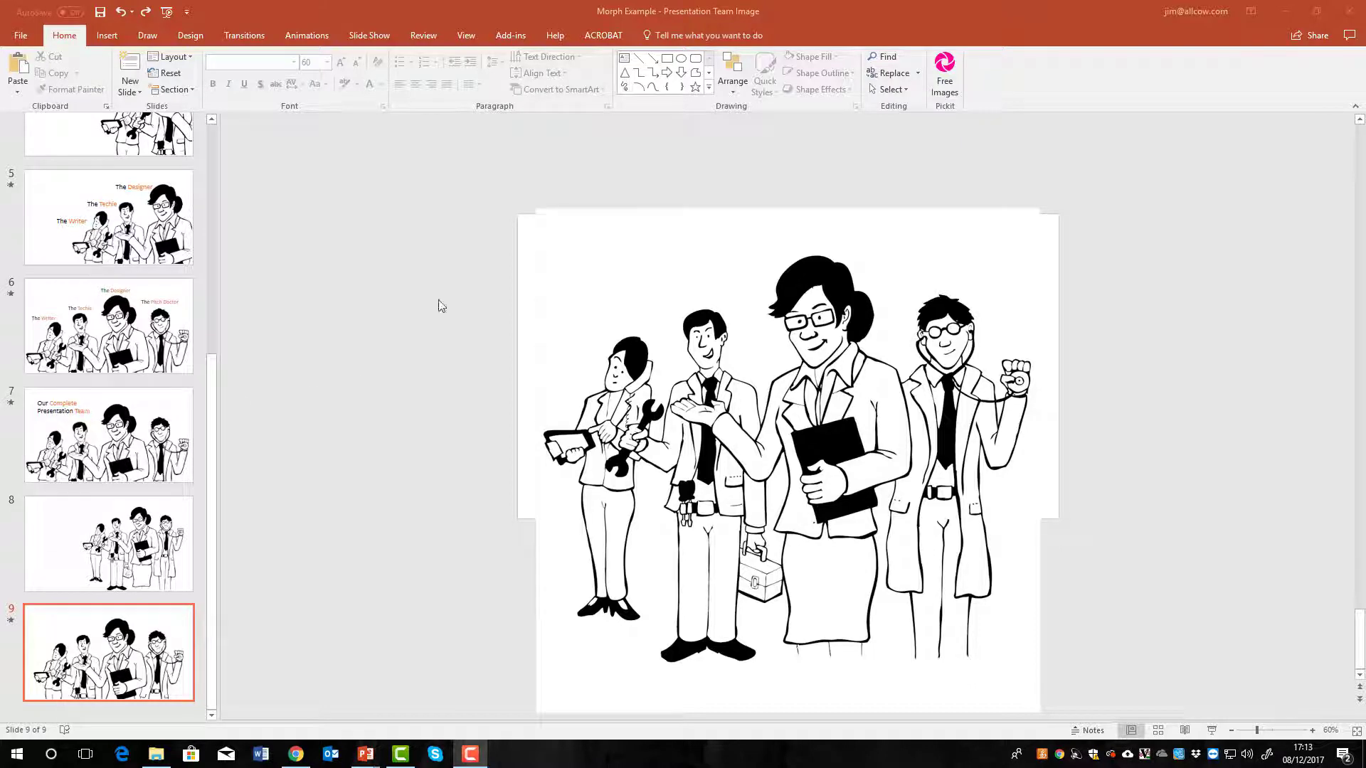
- Paste the four team member labels above the slide and duplicate slide 9 as slide 10
right_click(626, 181)
left_click(655, 205)
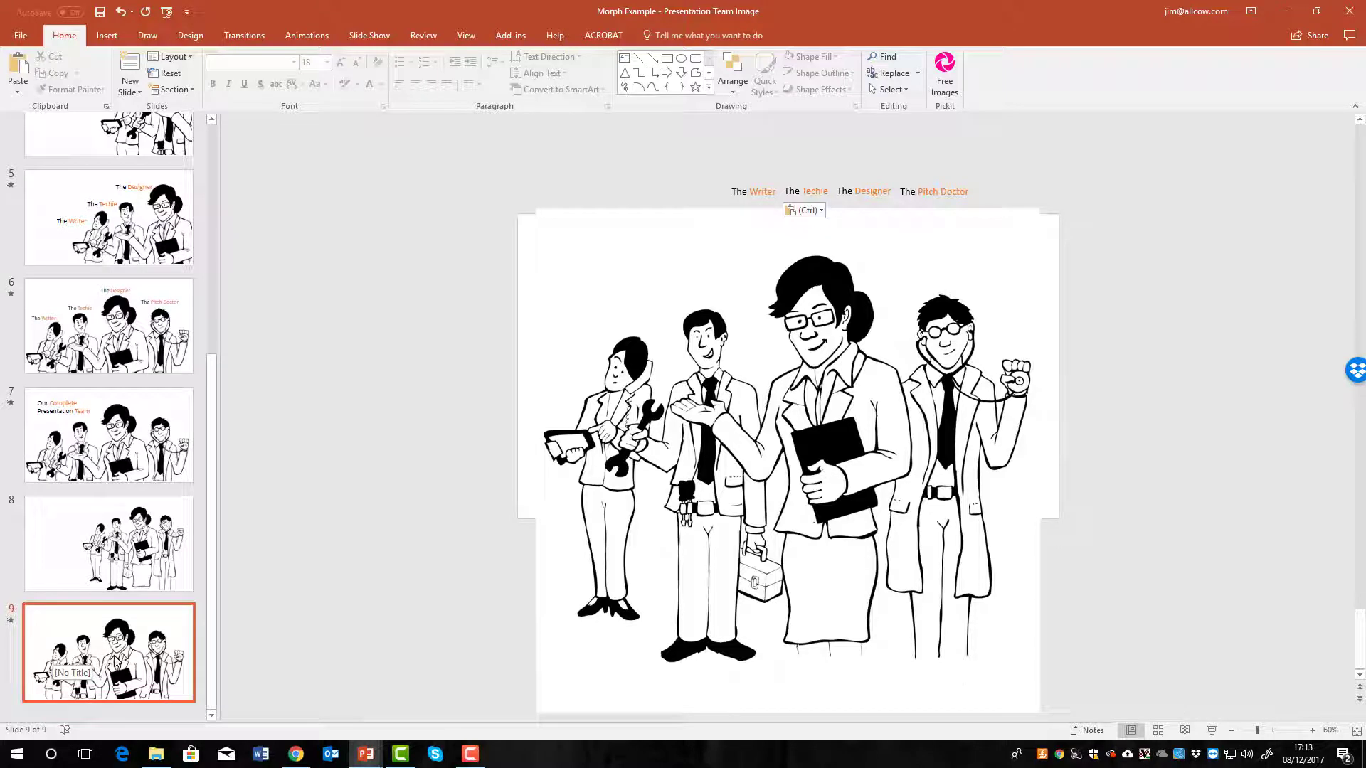
right_click(116, 660)
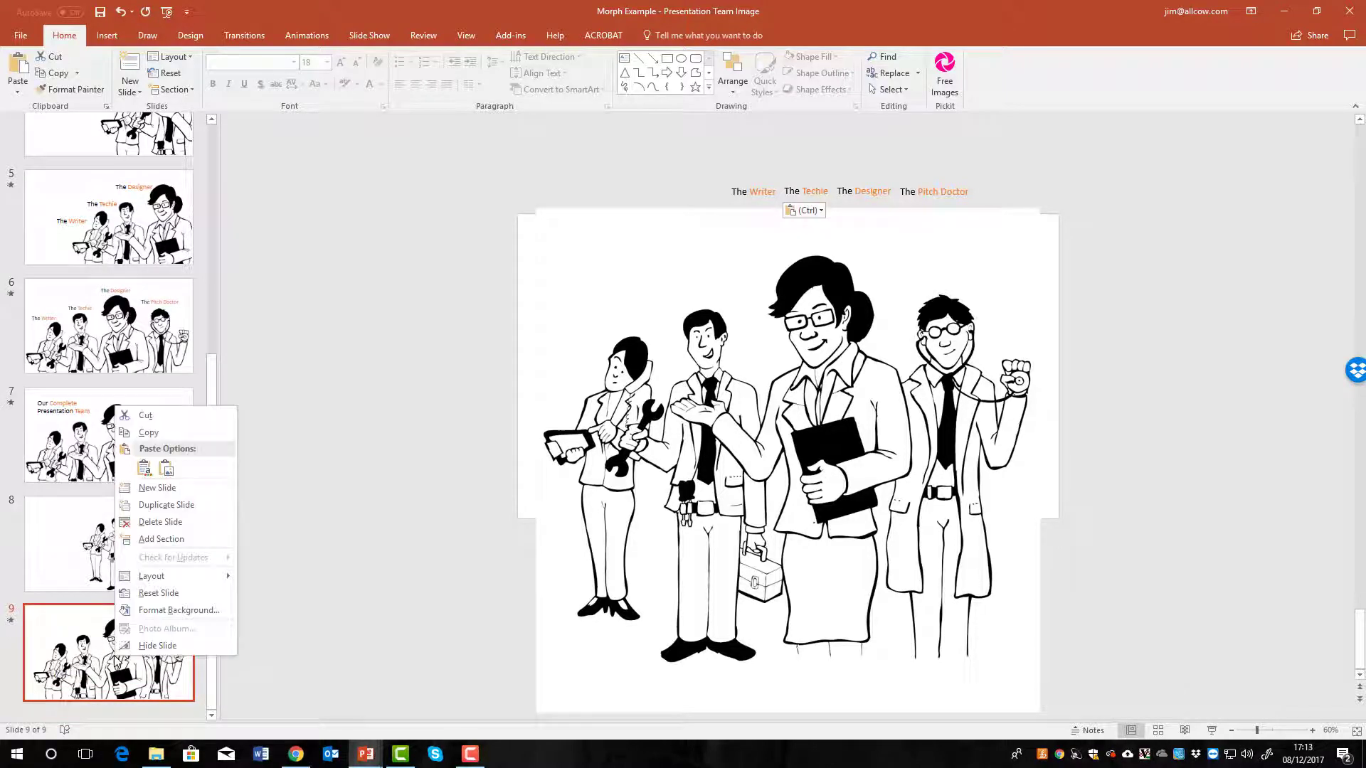
left_click(174, 506)
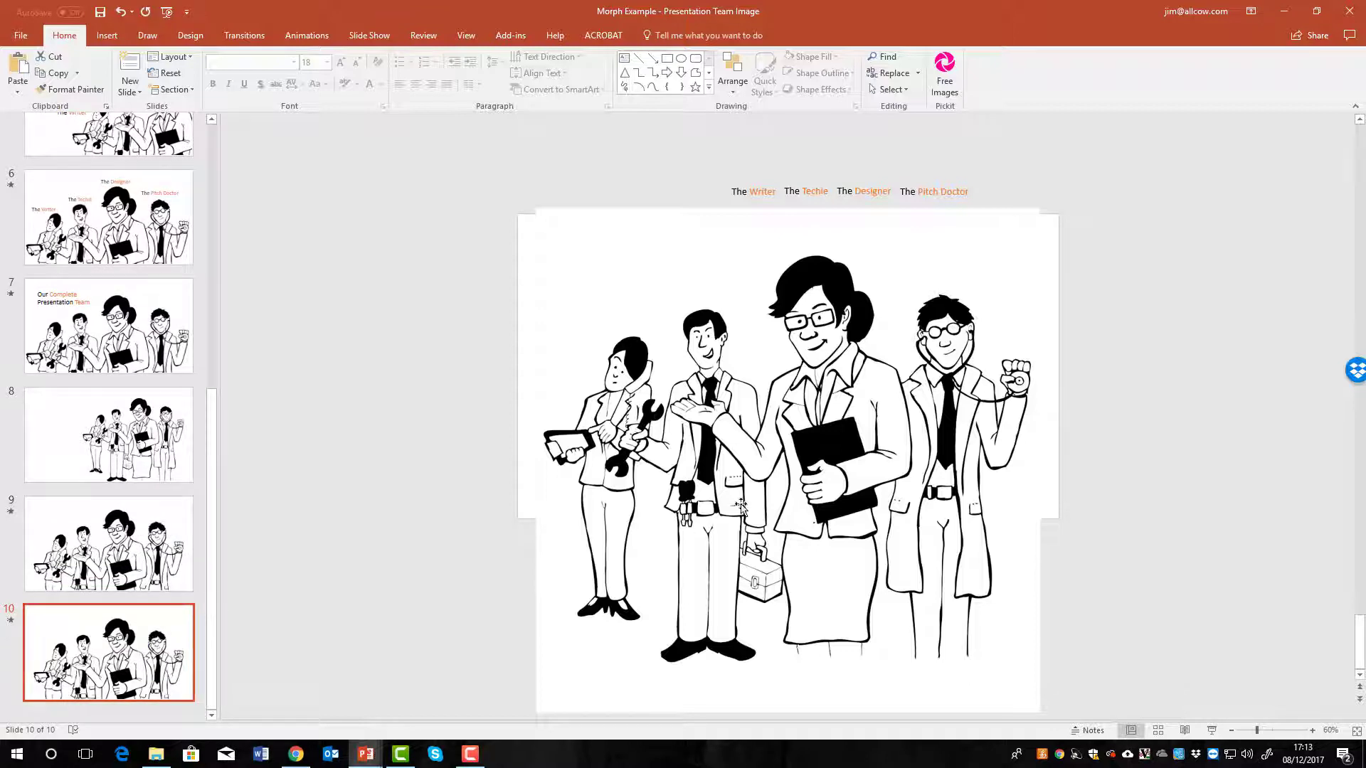
- Enlarge slide 10's team picture further and shift it right to frame the writer
left_click(860, 394)
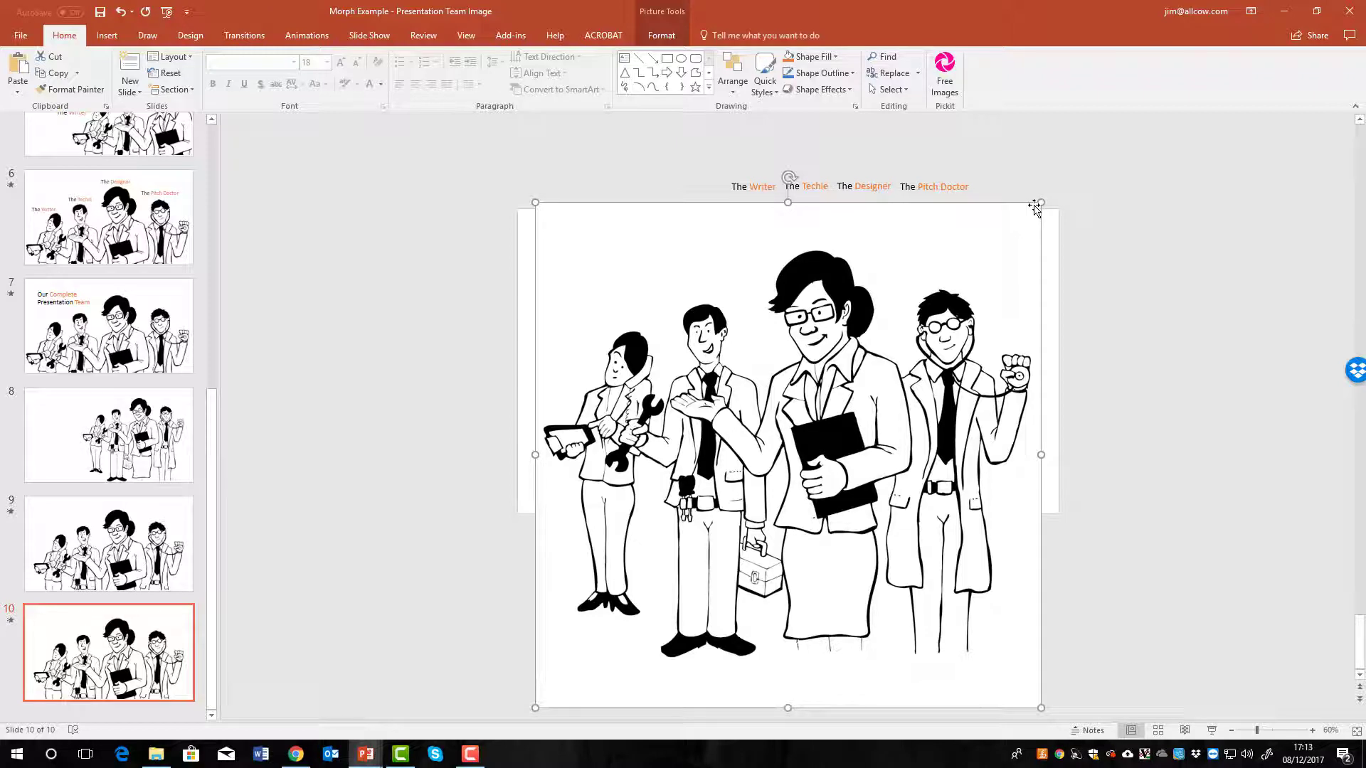
left_click_drag(1043, 203, 1311, 85)
left_click_drag(967, 223, 1268, 351)
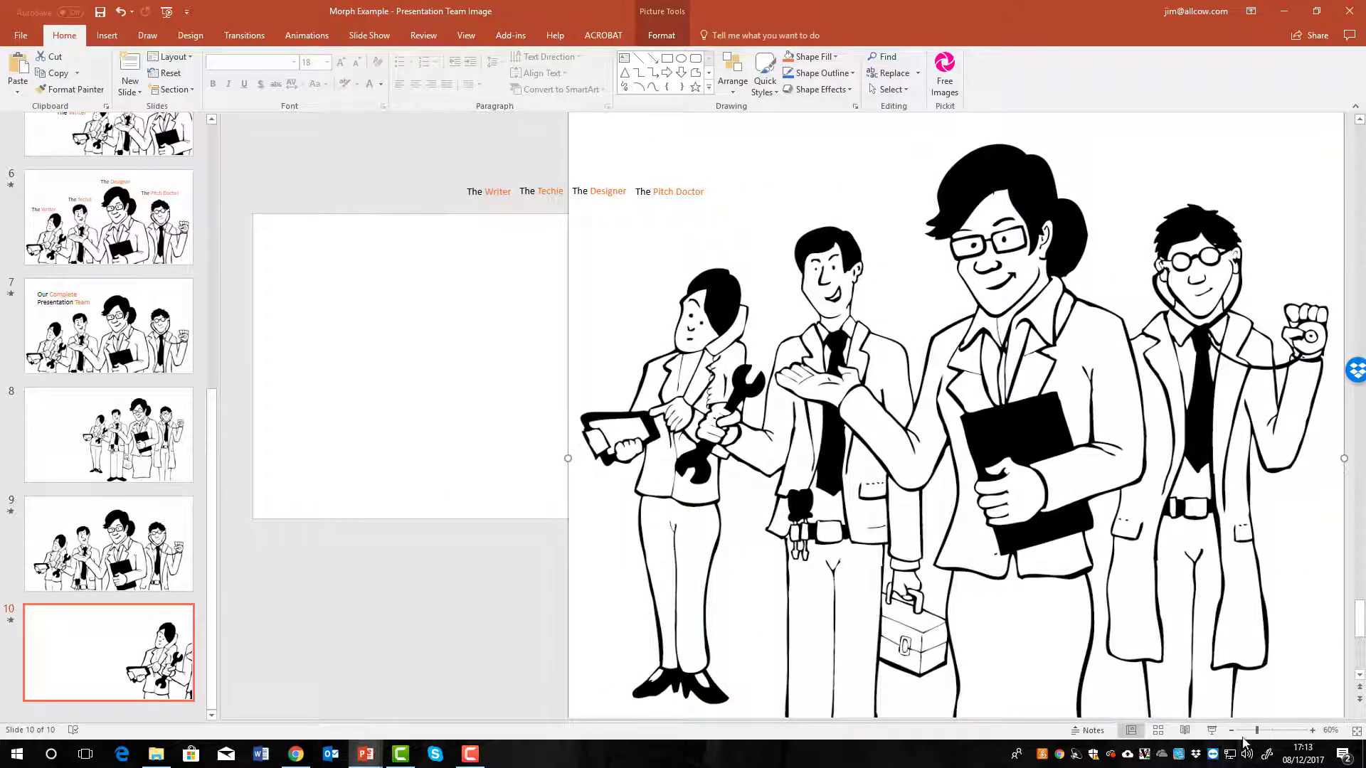
left_click(1232, 731)
left_click(1231, 731)
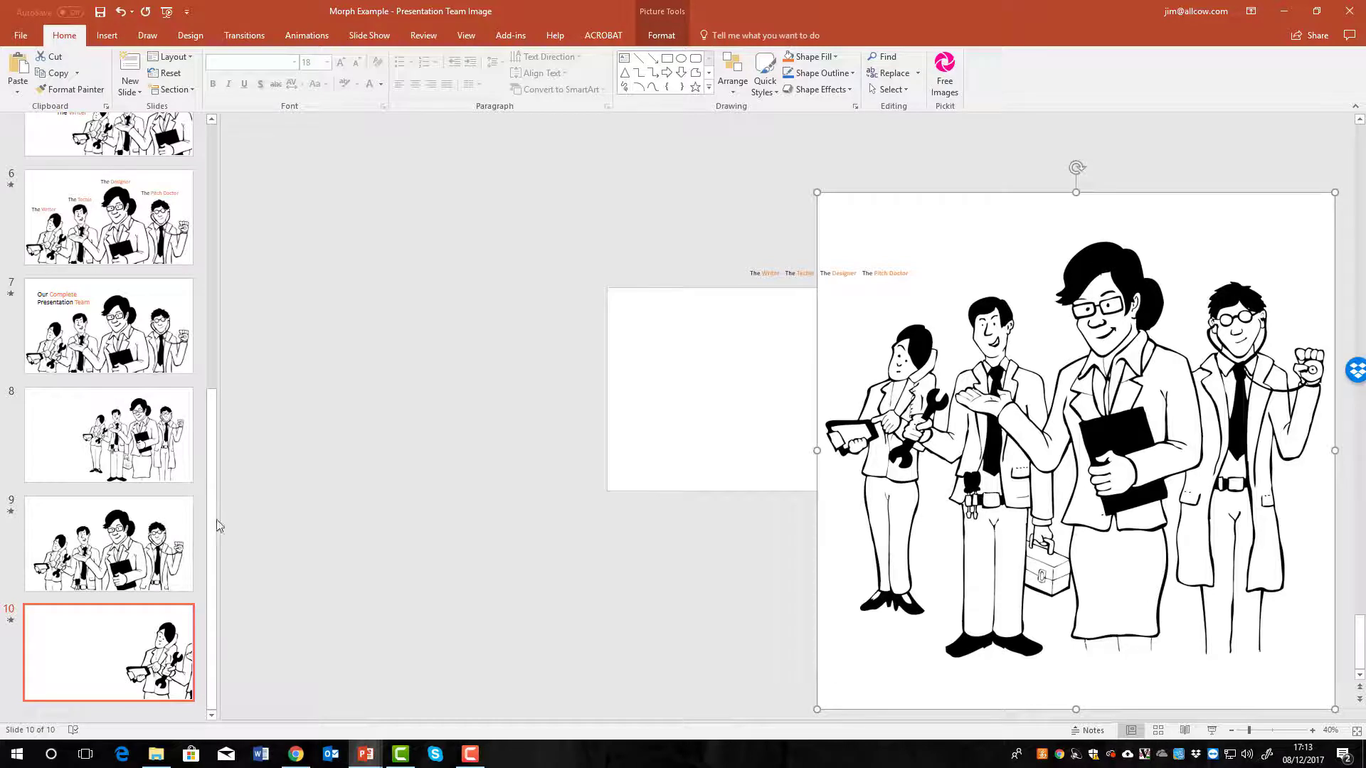
left_click_drag(219, 526, 208, 566)
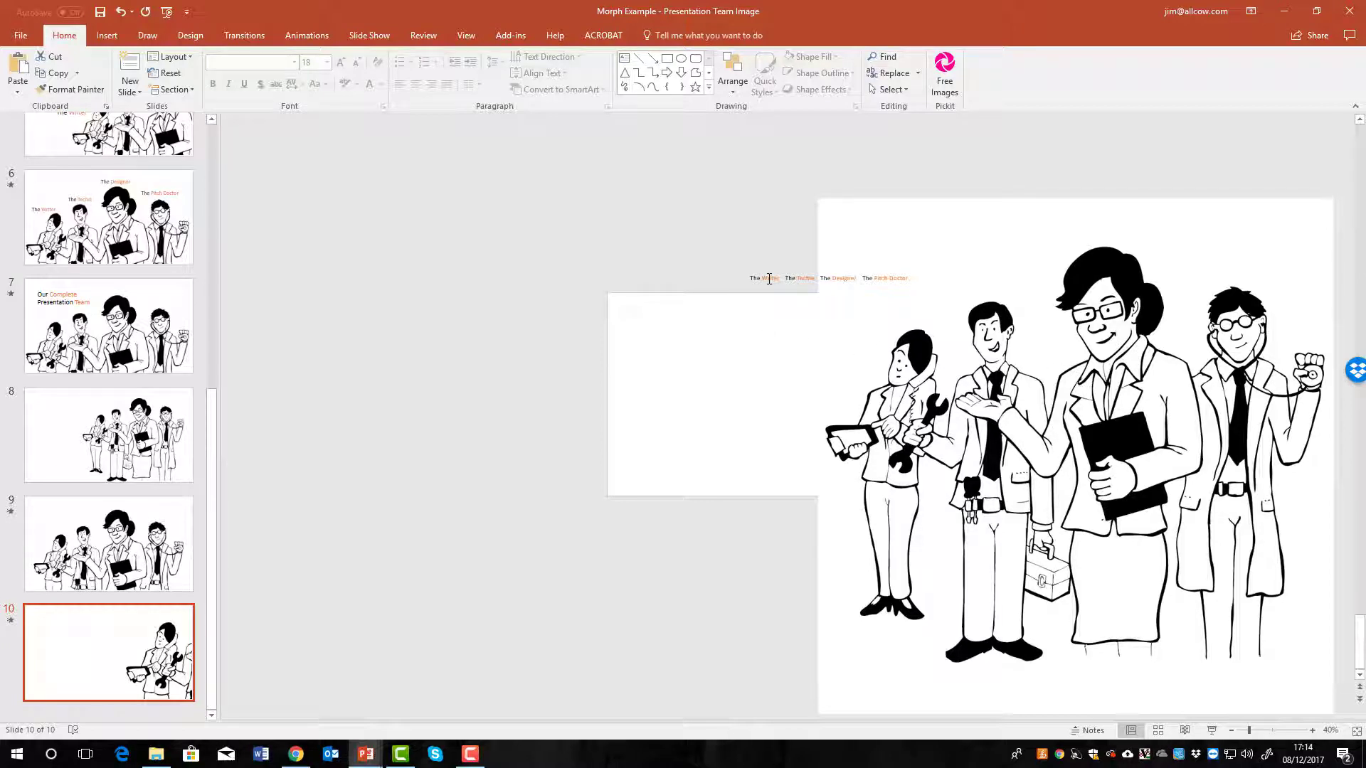
- Move The Writer label onto slide 10, set it to 60 pt, and place it beside the writer
left_click(769, 278)
mouse_move(769, 278)
left_mouse_down()
mouse_move(818, 331)
mouse_move(853, 342)
left_mouse_up()
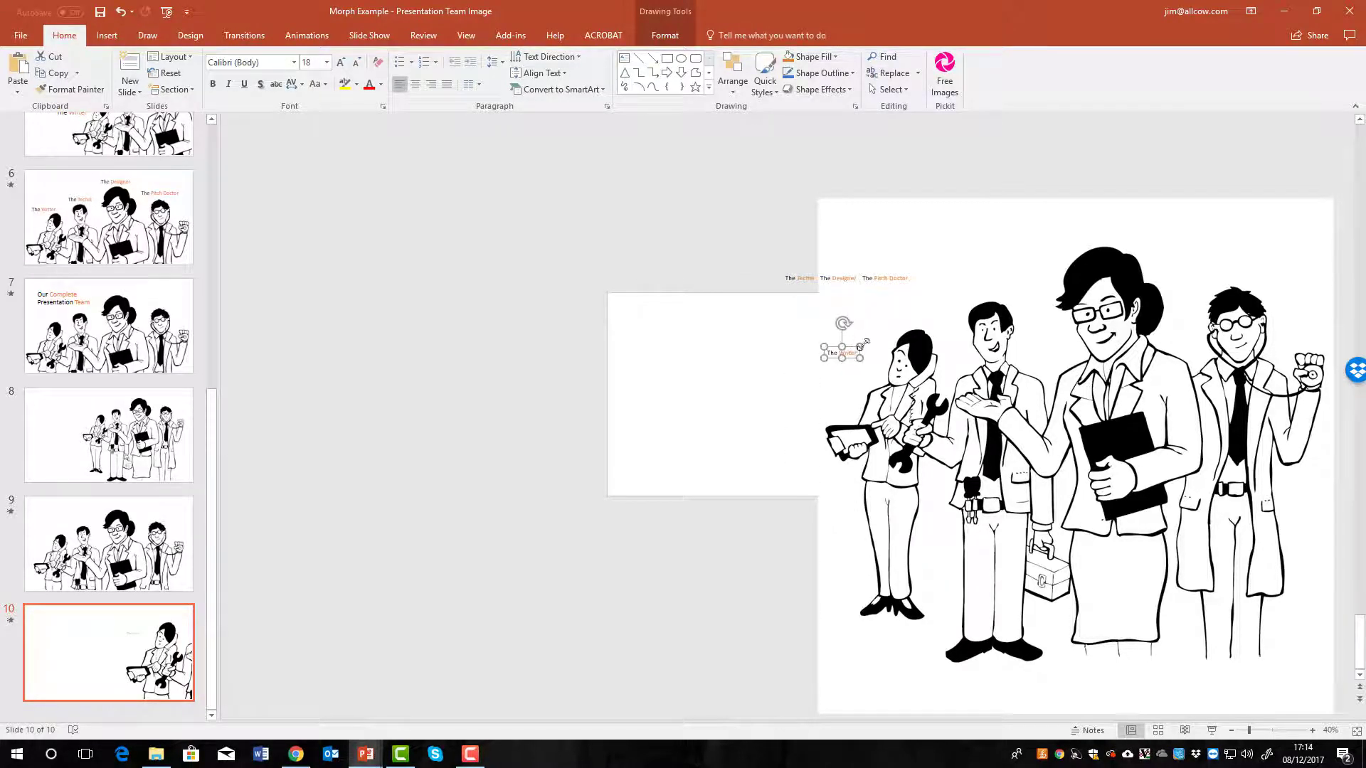
left_click(1314, 731)
left_click(1315, 731)
left_click(1314, 731)
left_click(1314, 731)
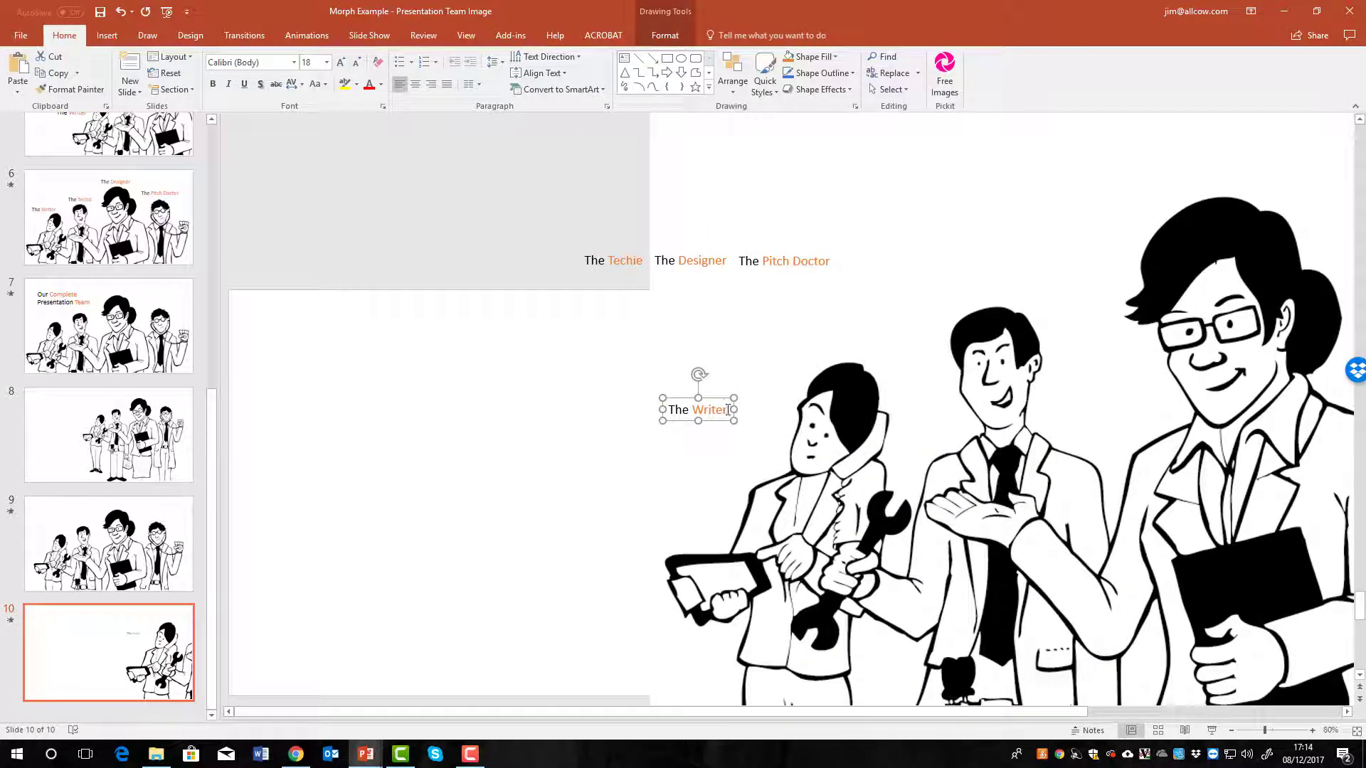
left_click_drag(728, 410, 665, 411)
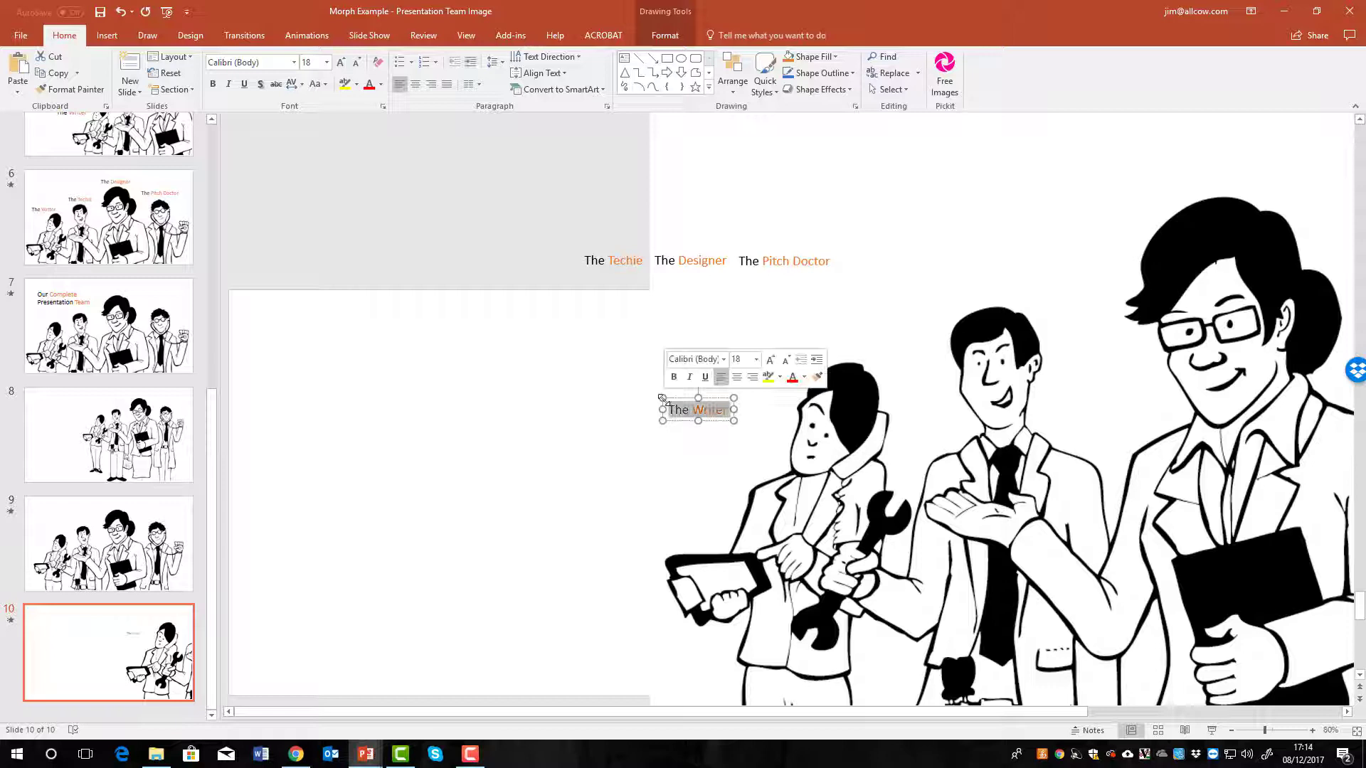
left_click(326, 63)
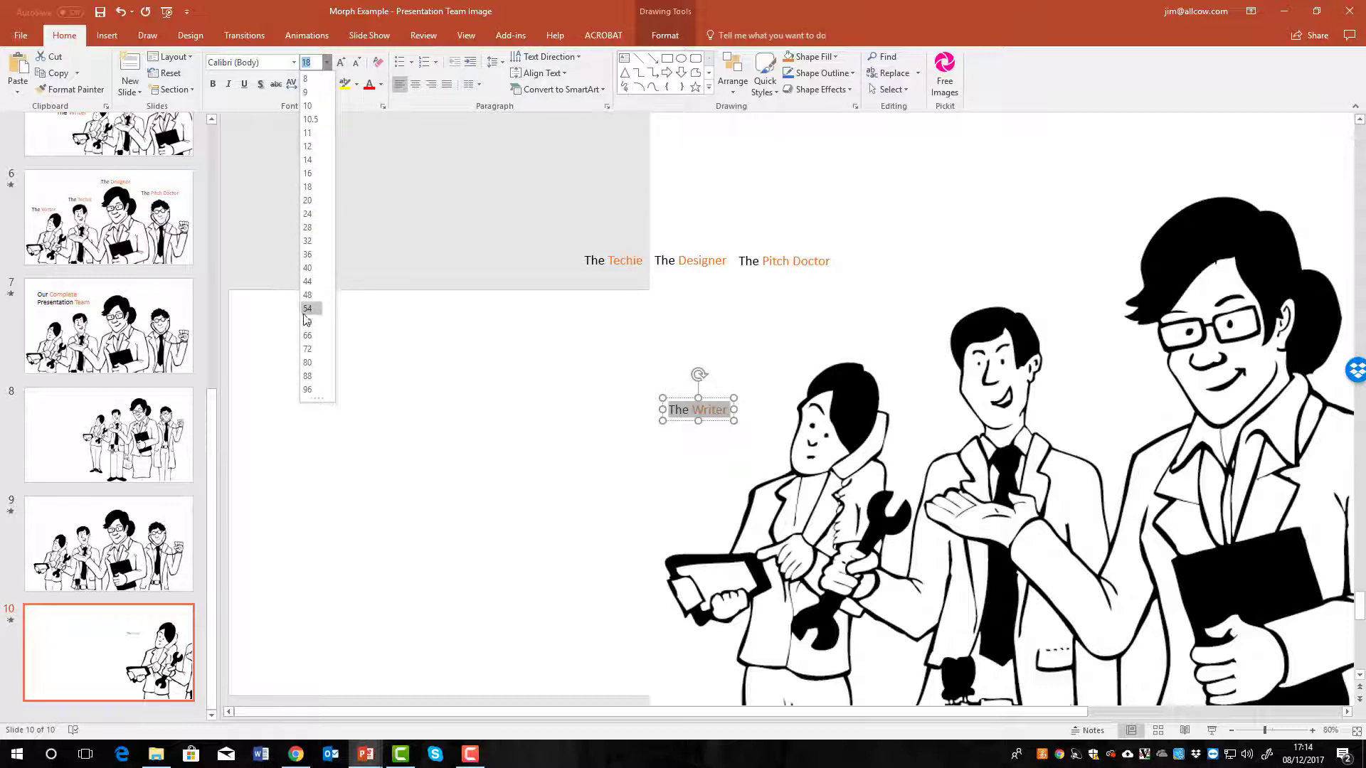
left_click(307, 321)
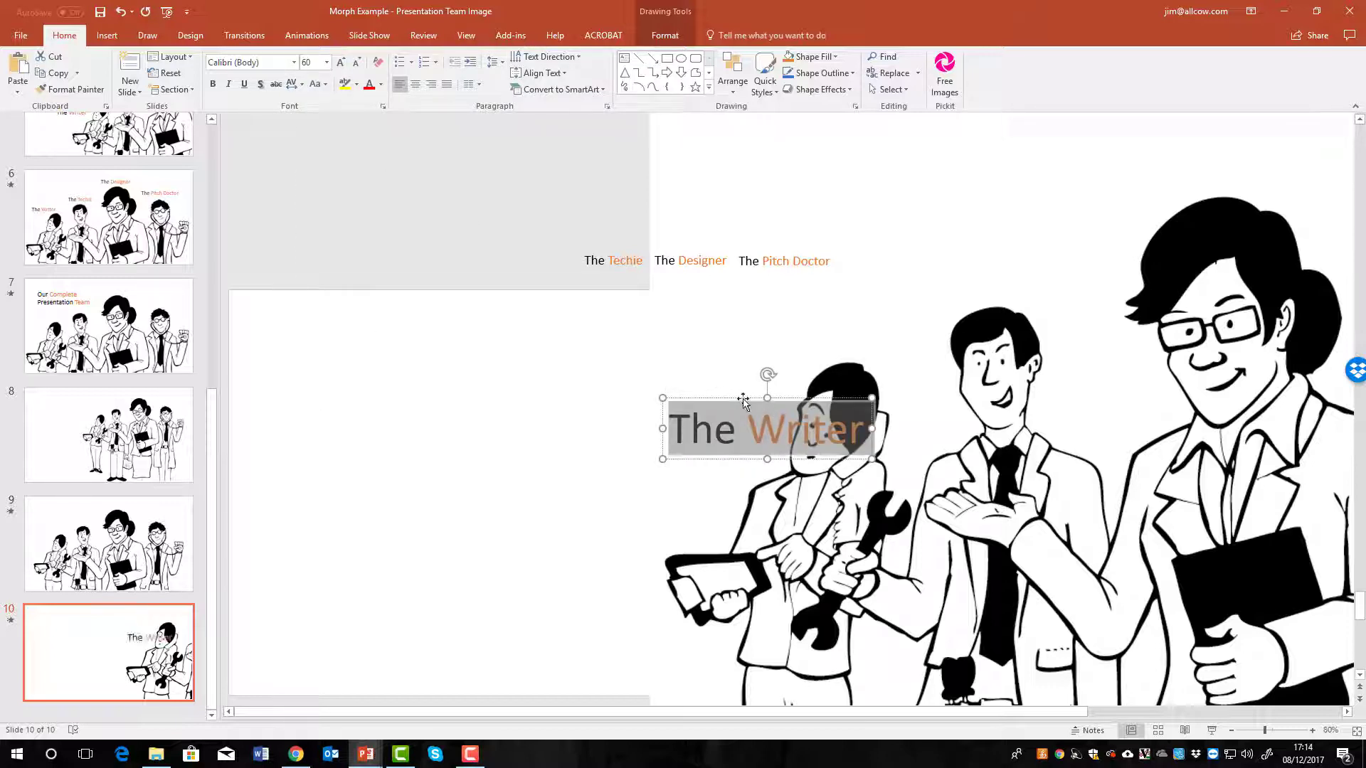
left_click_drag(744, 402, 642, 404)
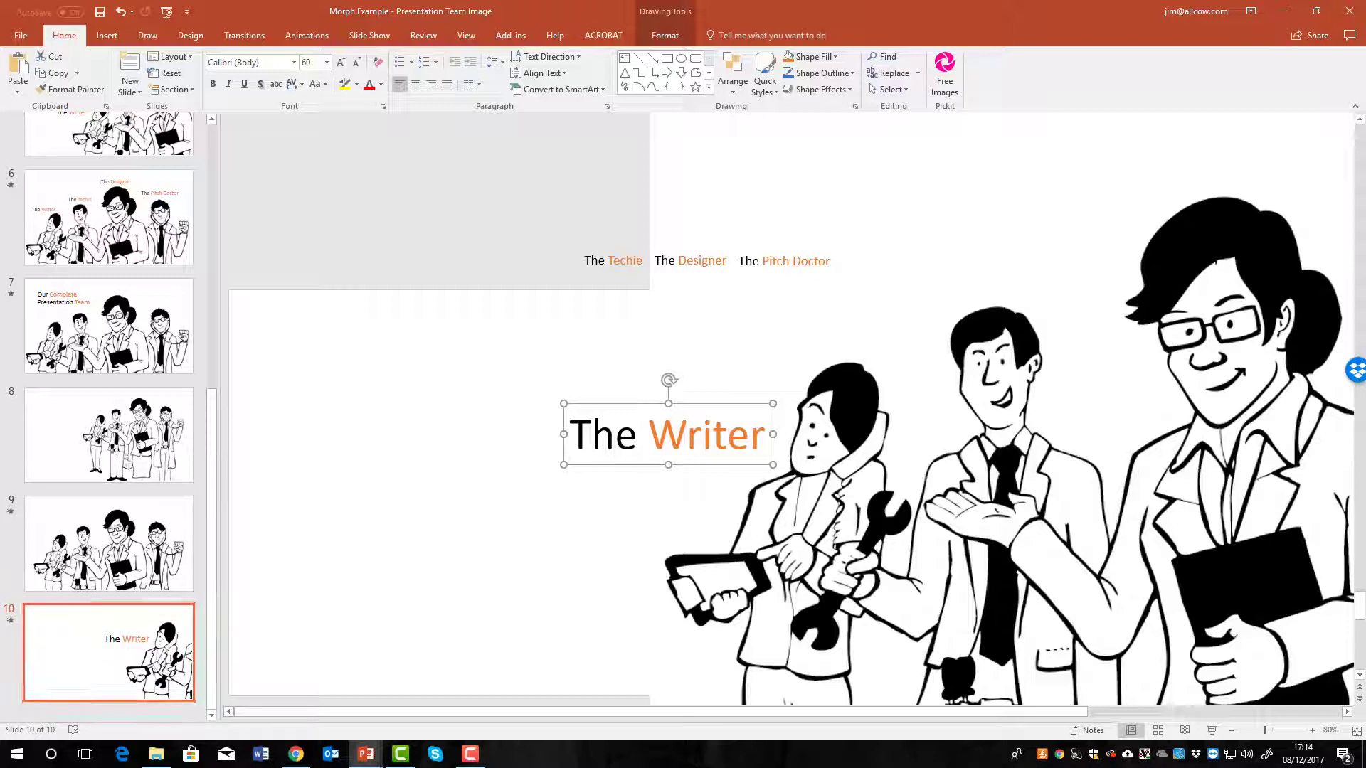
key("F10")
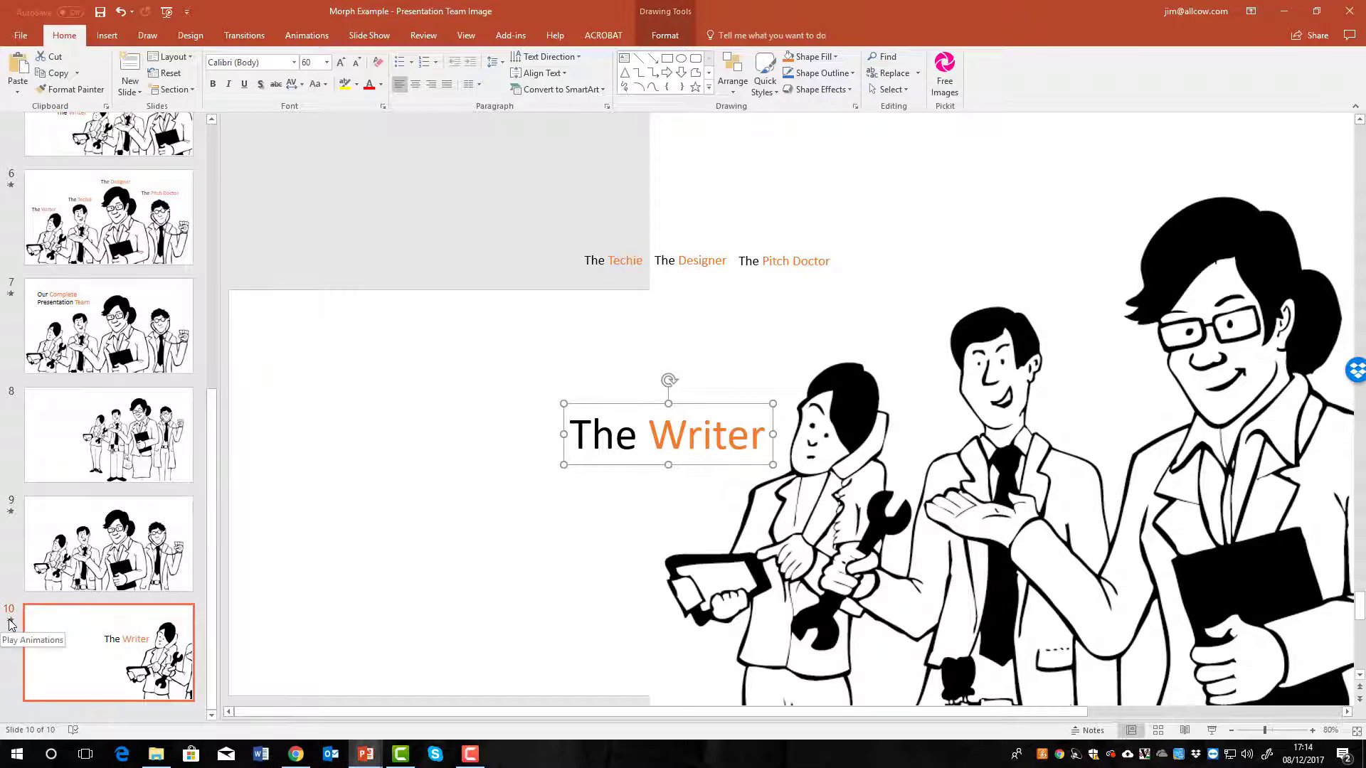
left_click(10, 621)
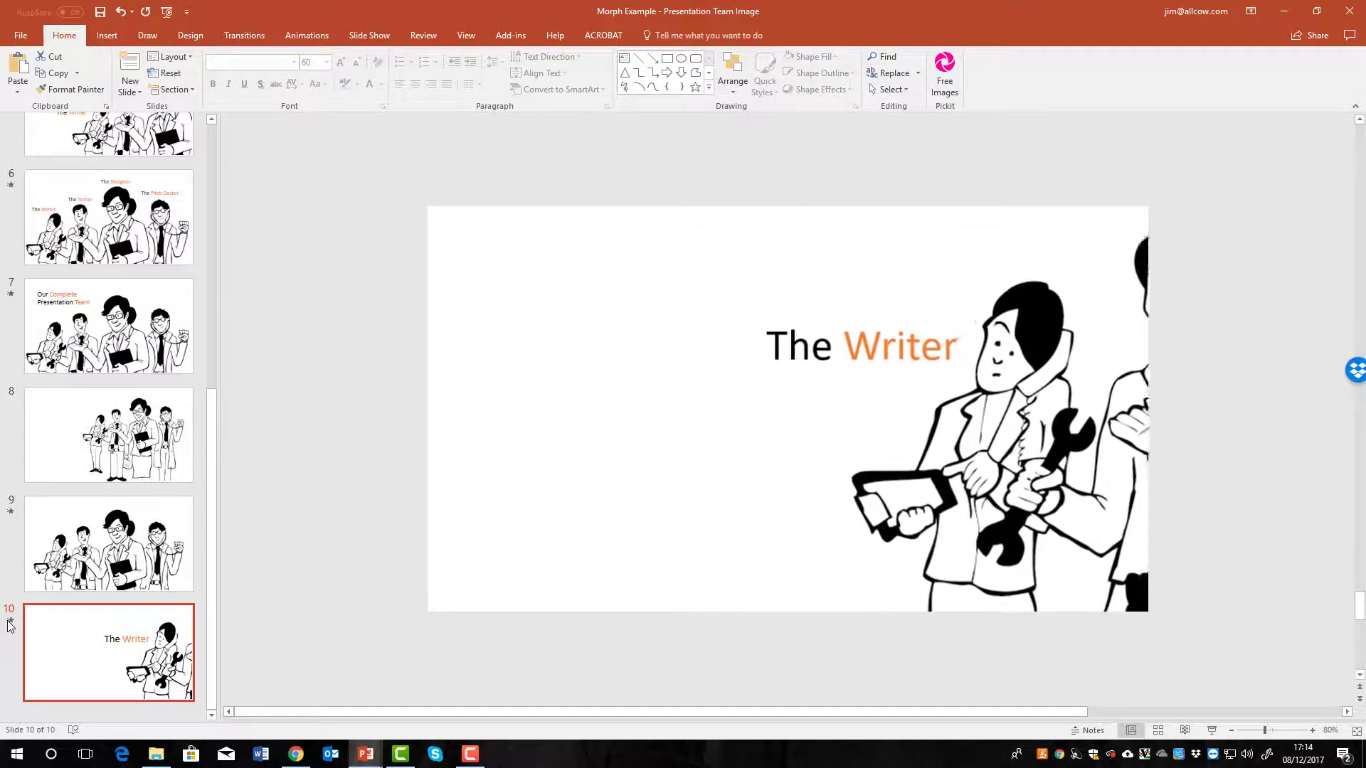
left_click(10, 622)
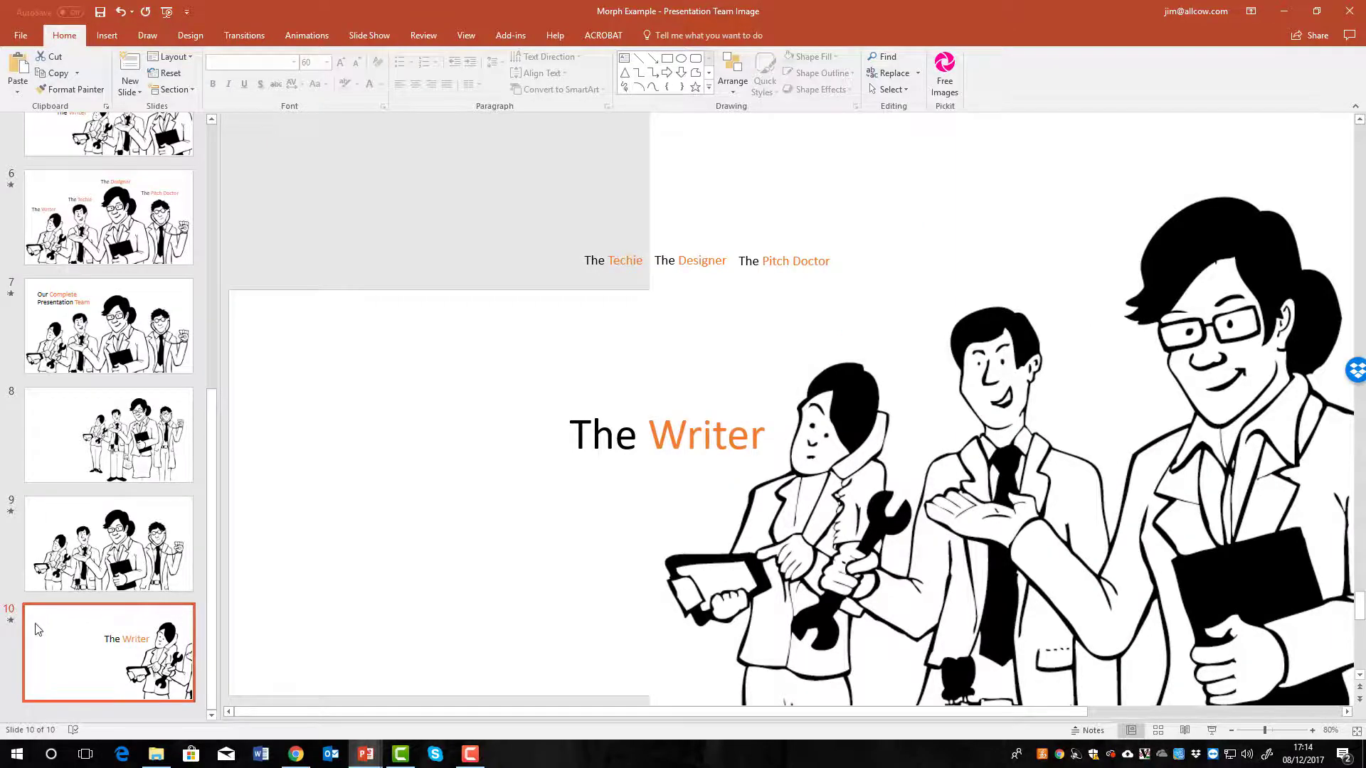
left_click(11, 621)
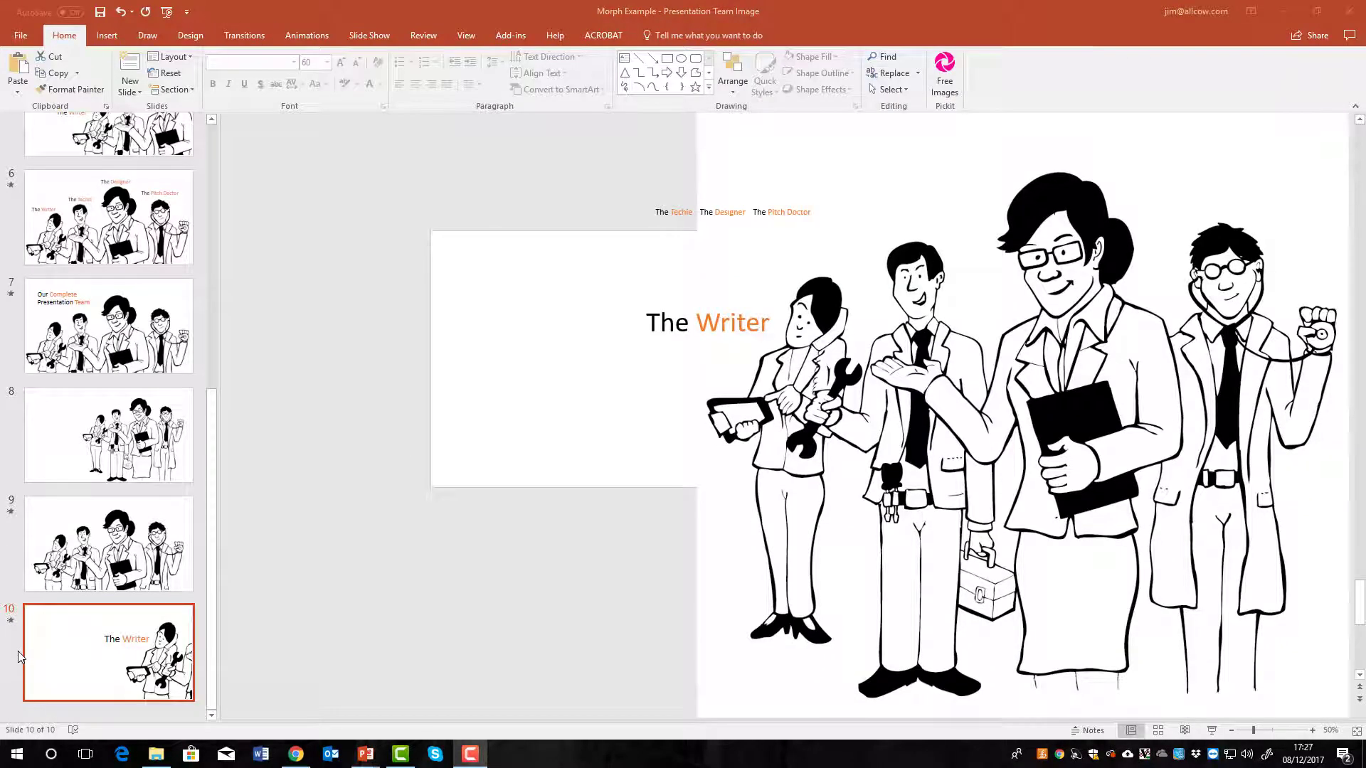
- Duplicate slide 10 as slide 11 and move The Writer label further left
right_click(57, 655)
left_click(99, 507)
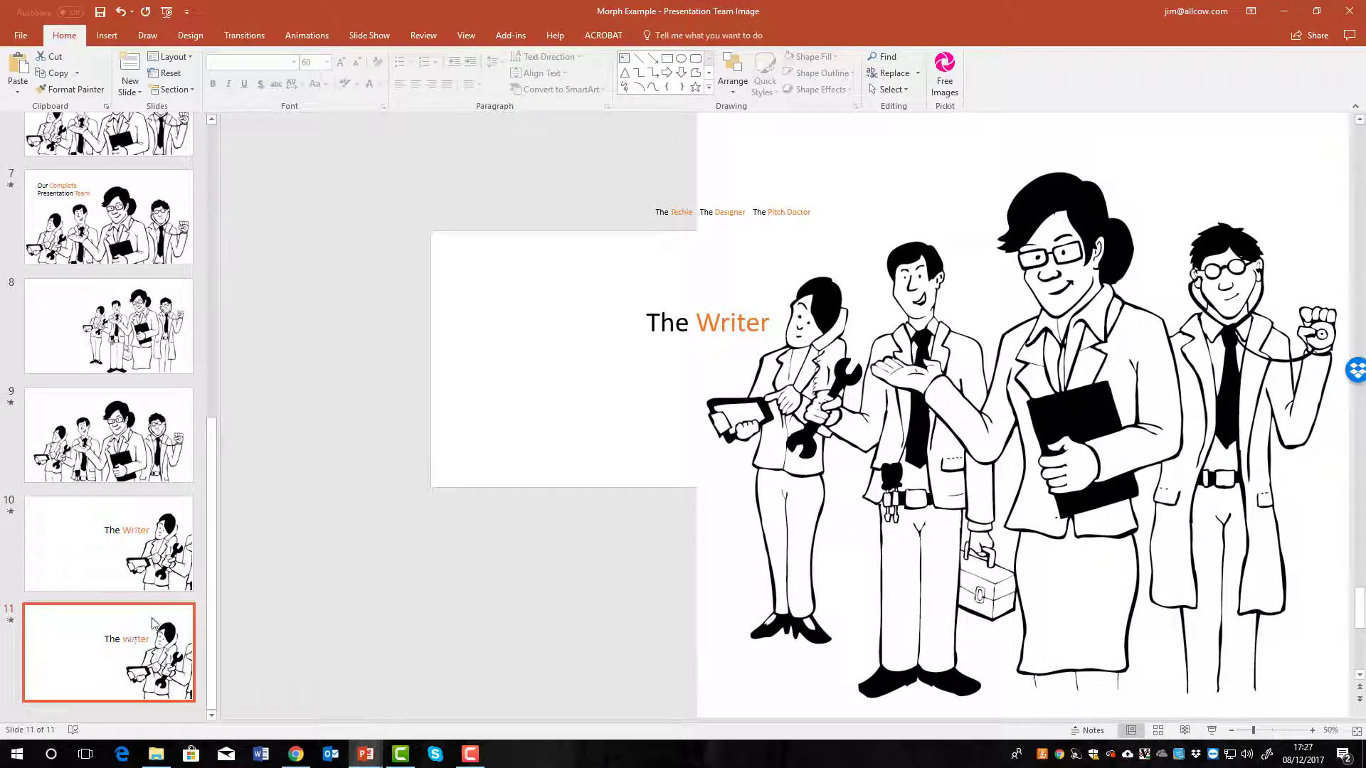
left_click(721, 329)
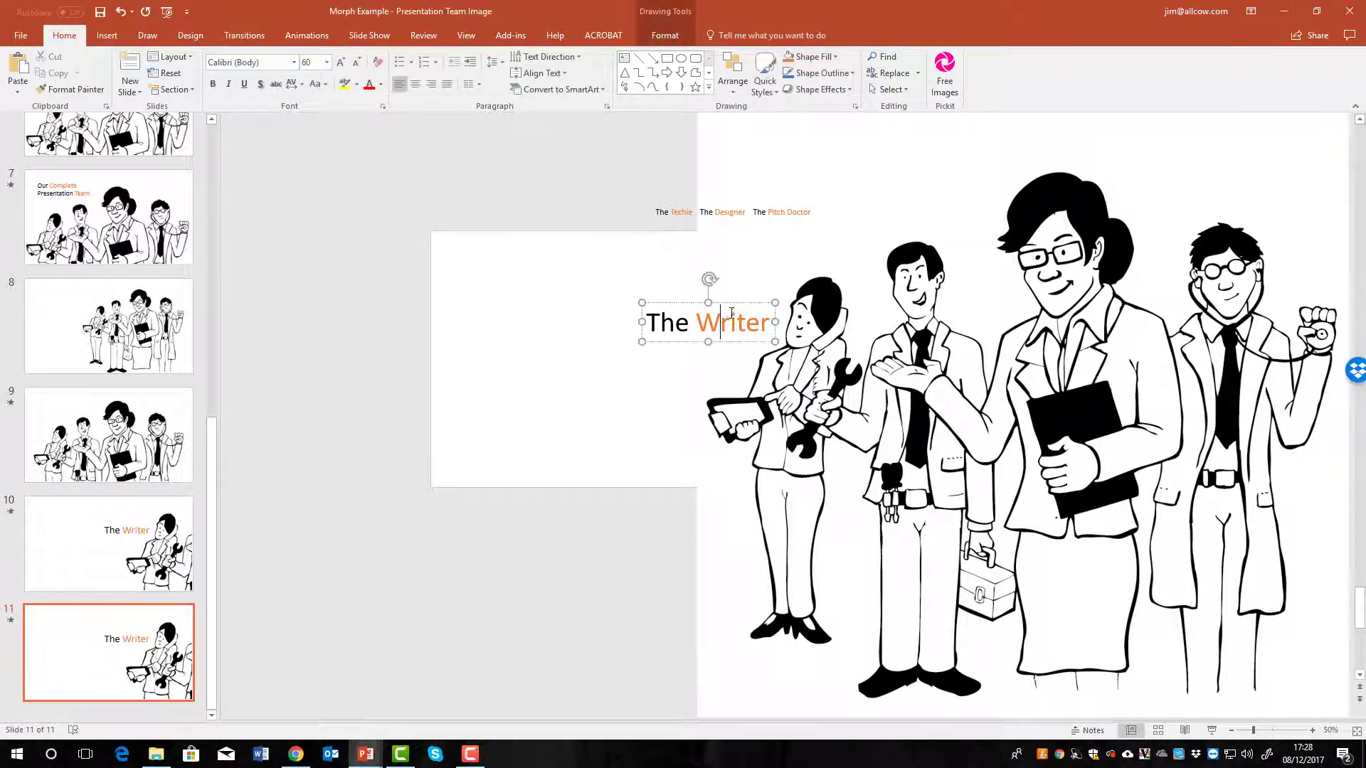
left_click_drag(732, 303, 565, 313)
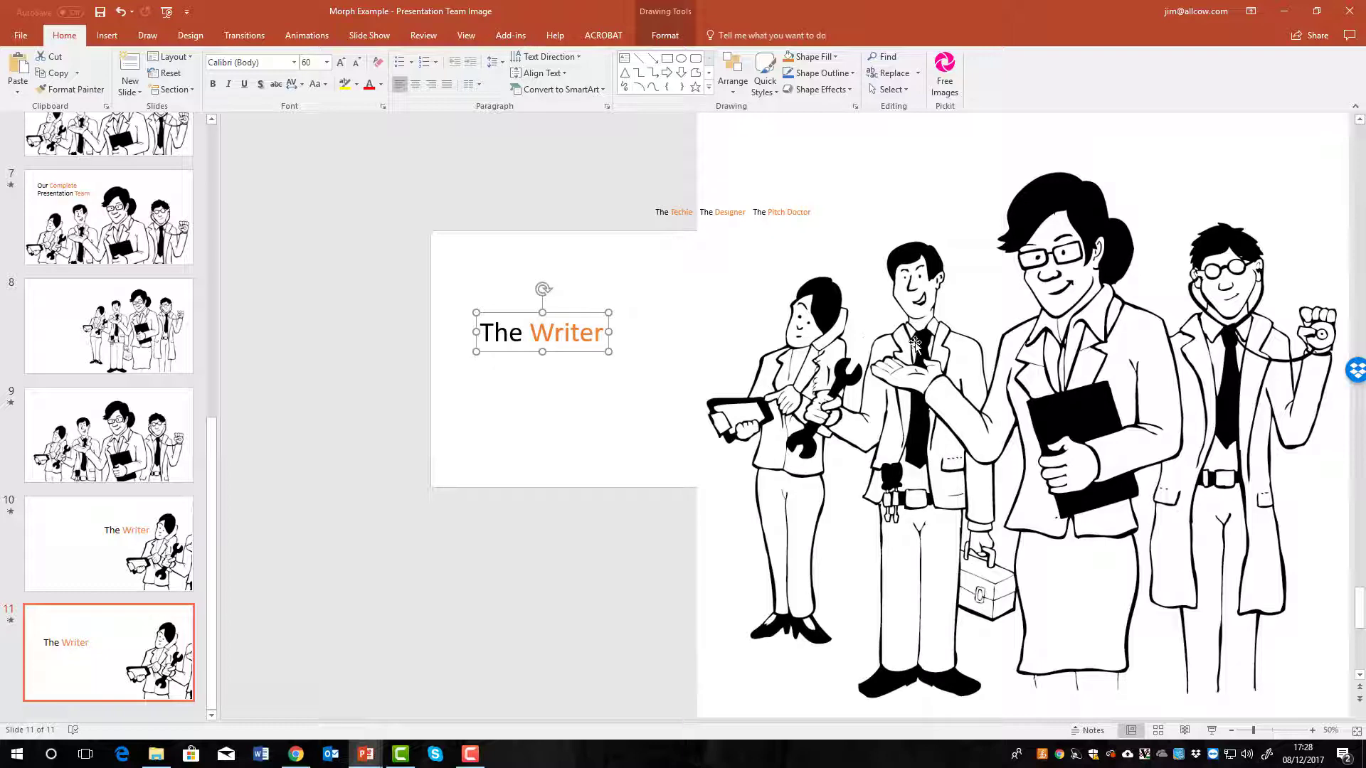
- Shrink the team picture from its top-left corner and shift it left
left_click(1232, 730)
left_click(1102, 457)
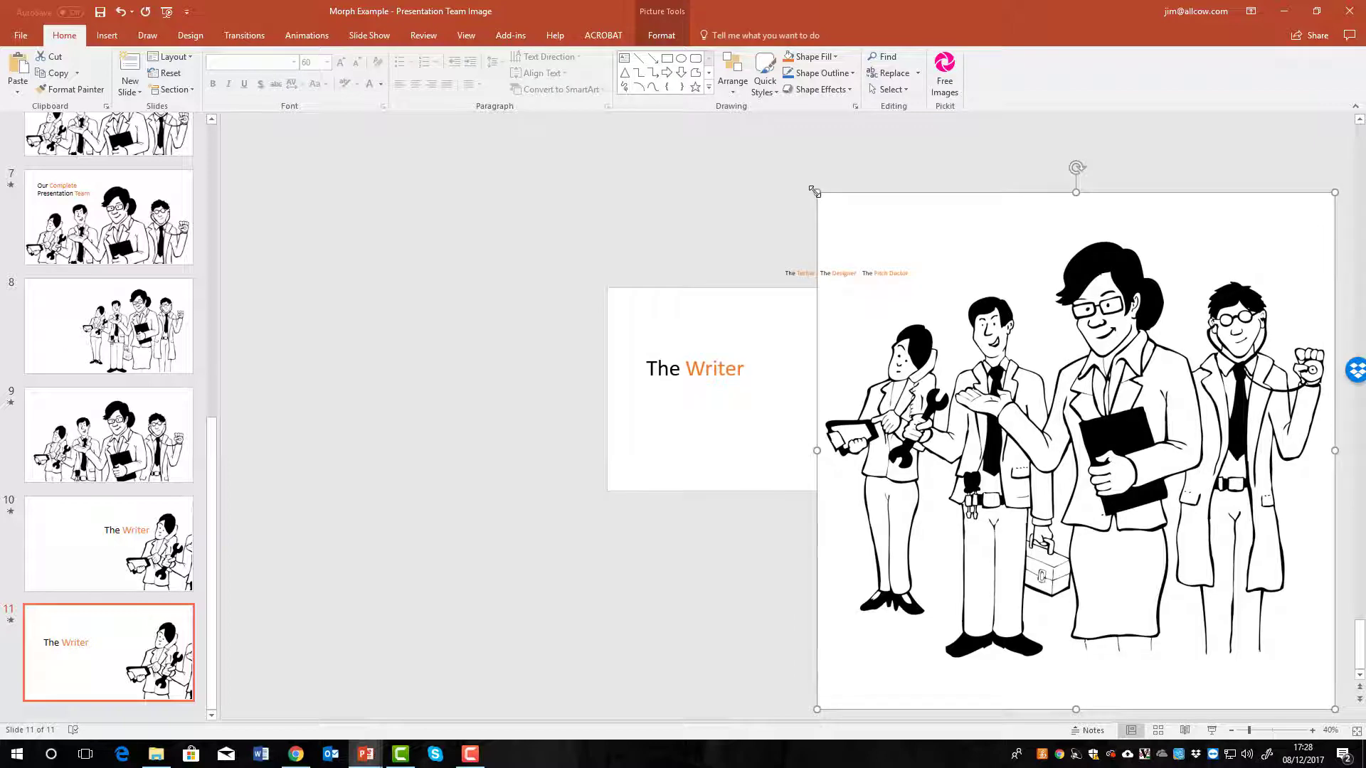
left_click_drag(815, 192, 847, 222)
left_click_drag(1059, 345, 960, 345)
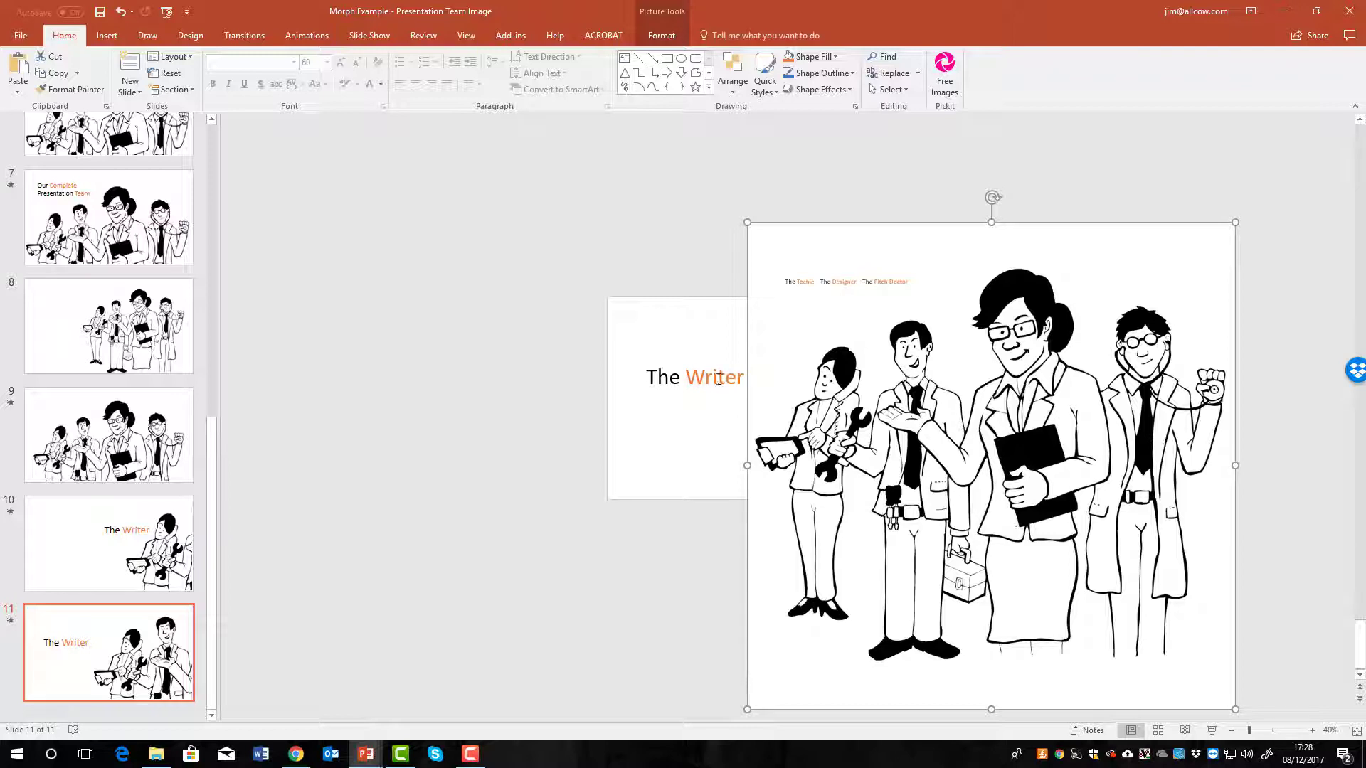
- Set The Writer label to 40 pt and place it beside the first team member
double_click(718, 380)
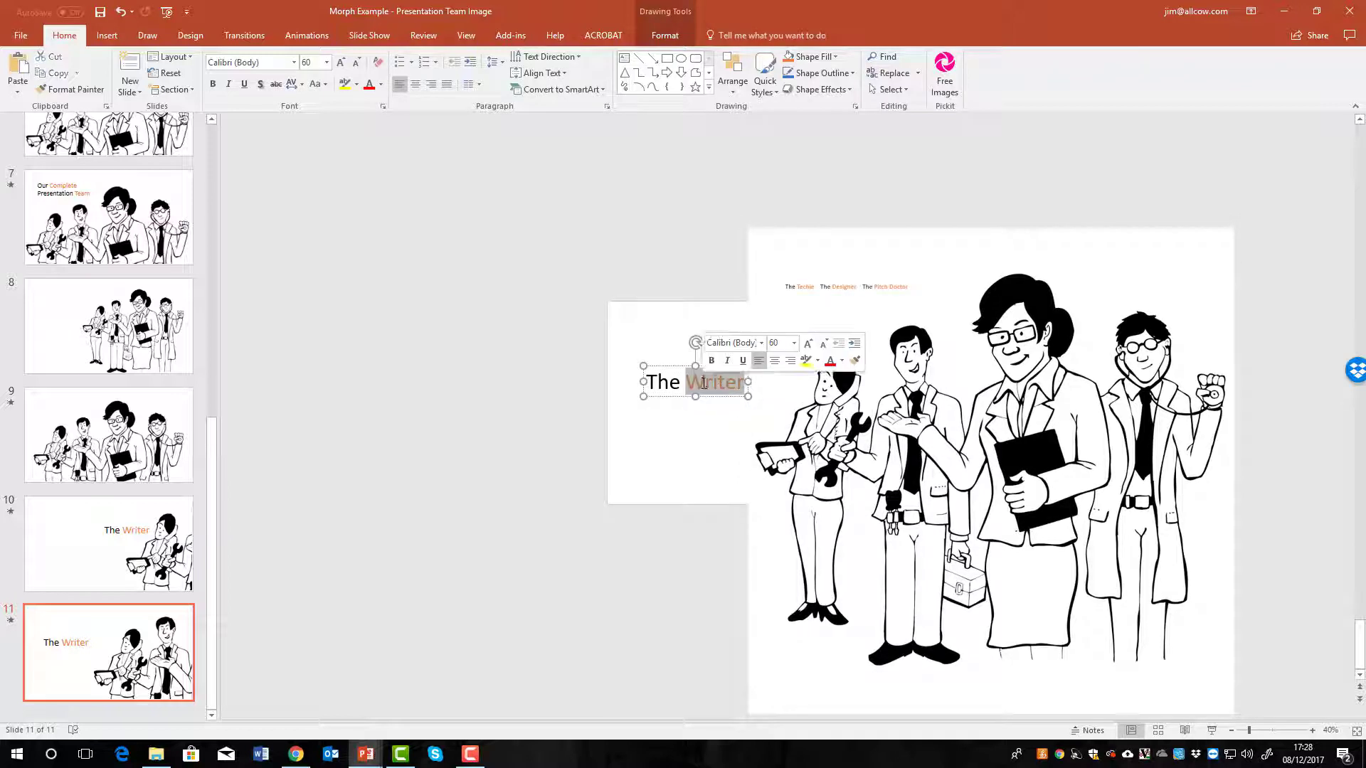
left_click(704, 382)
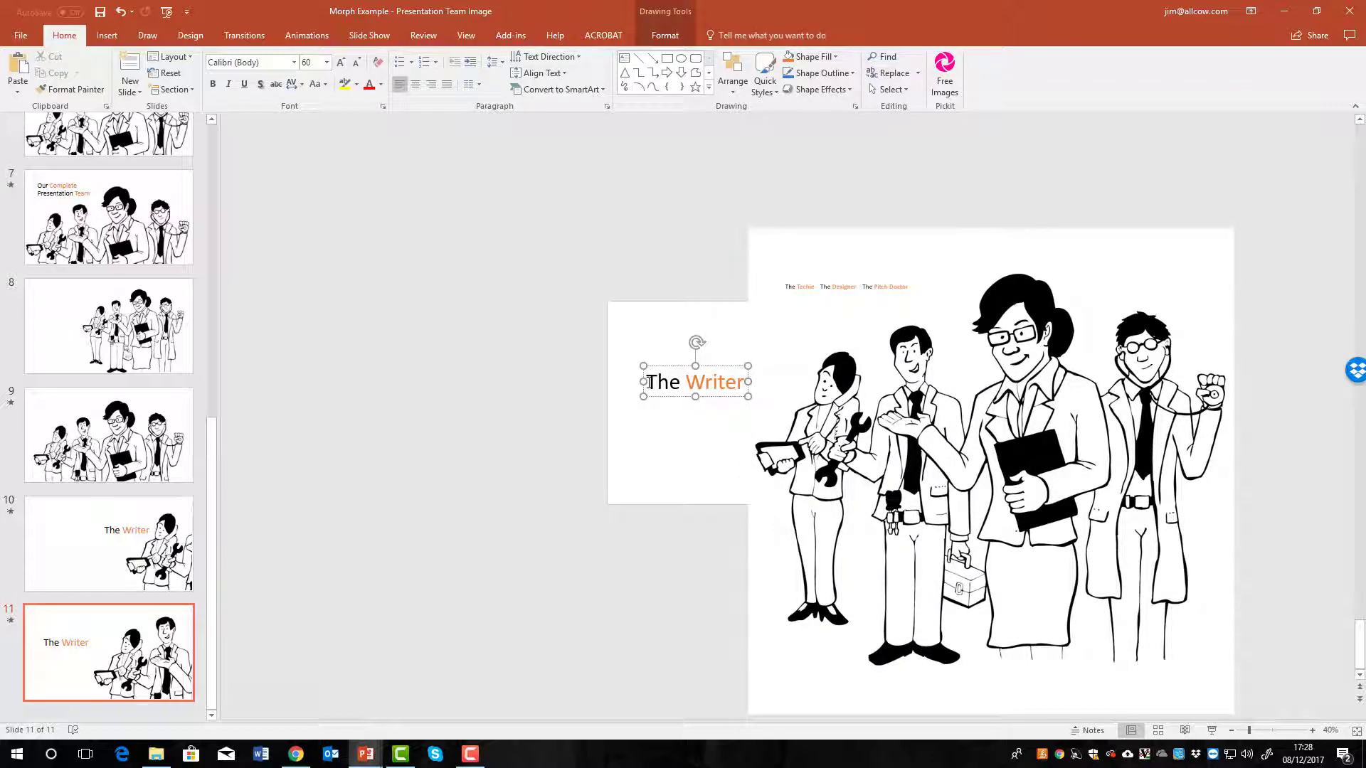
left_click_drag(645, 382, 747, 384)
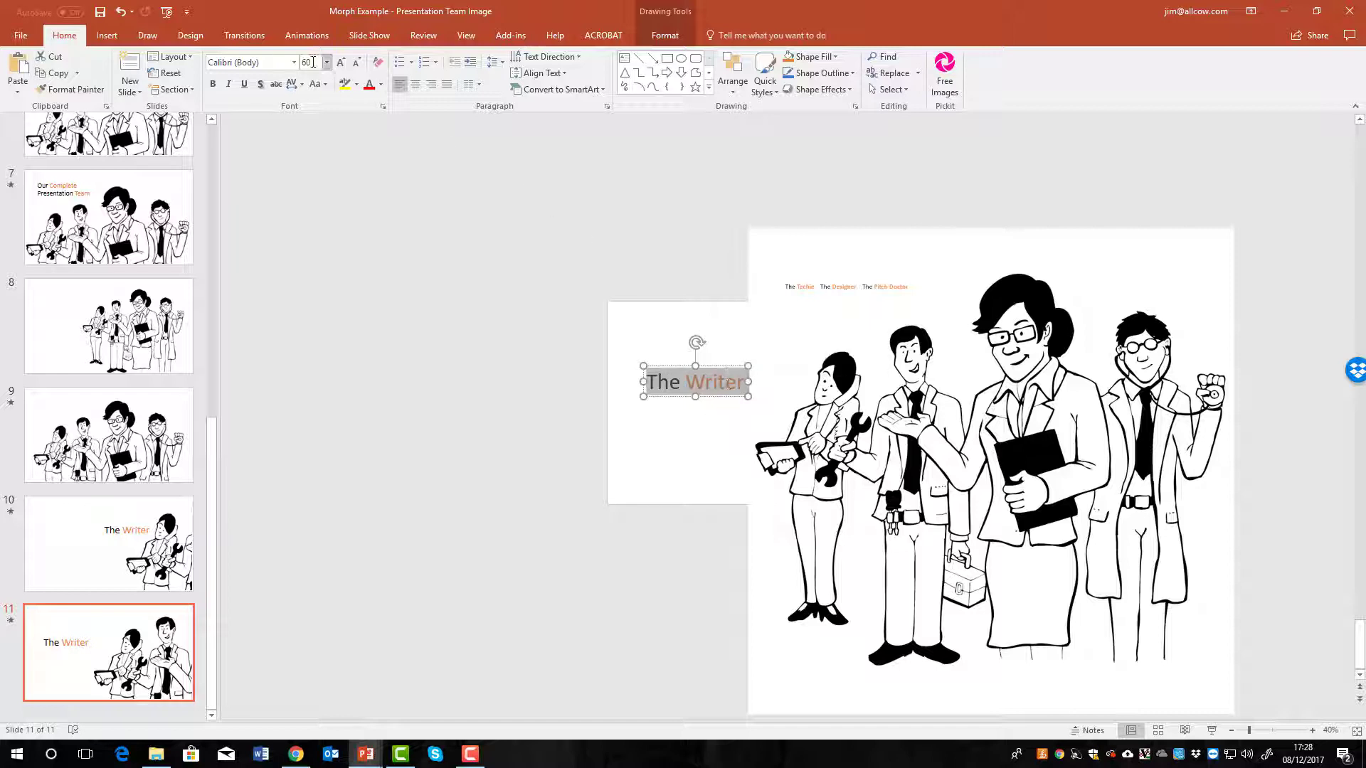
left_click(327, 62)
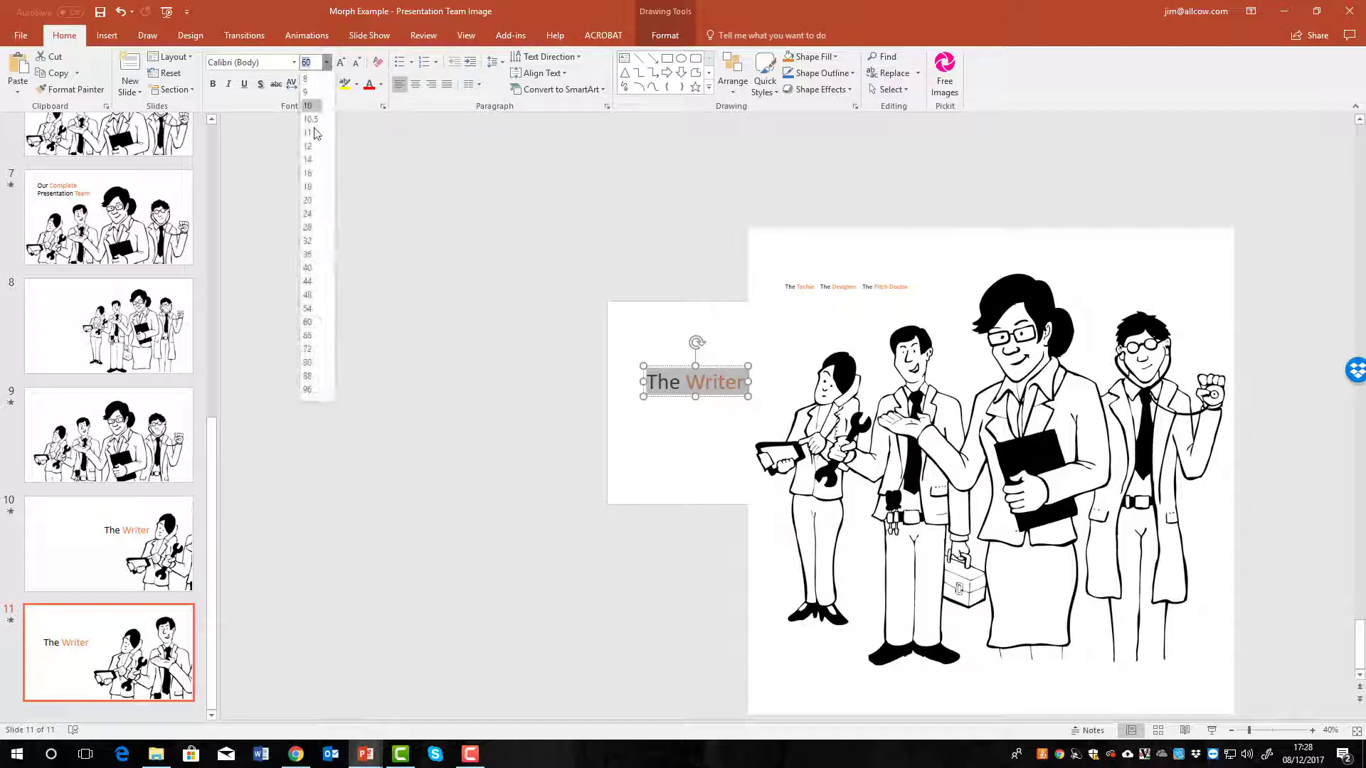
left_click(307, 267)
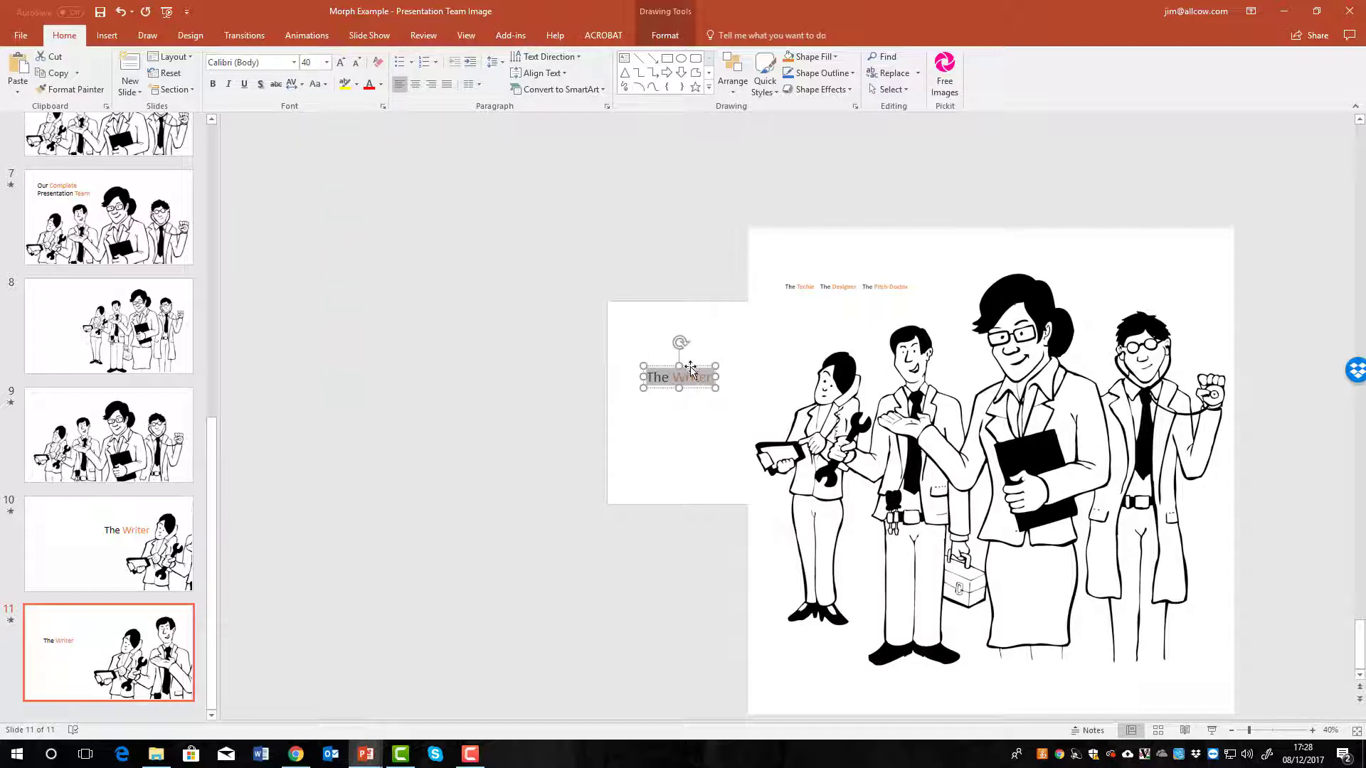
left_click_drag(687, 367, 783, 371)
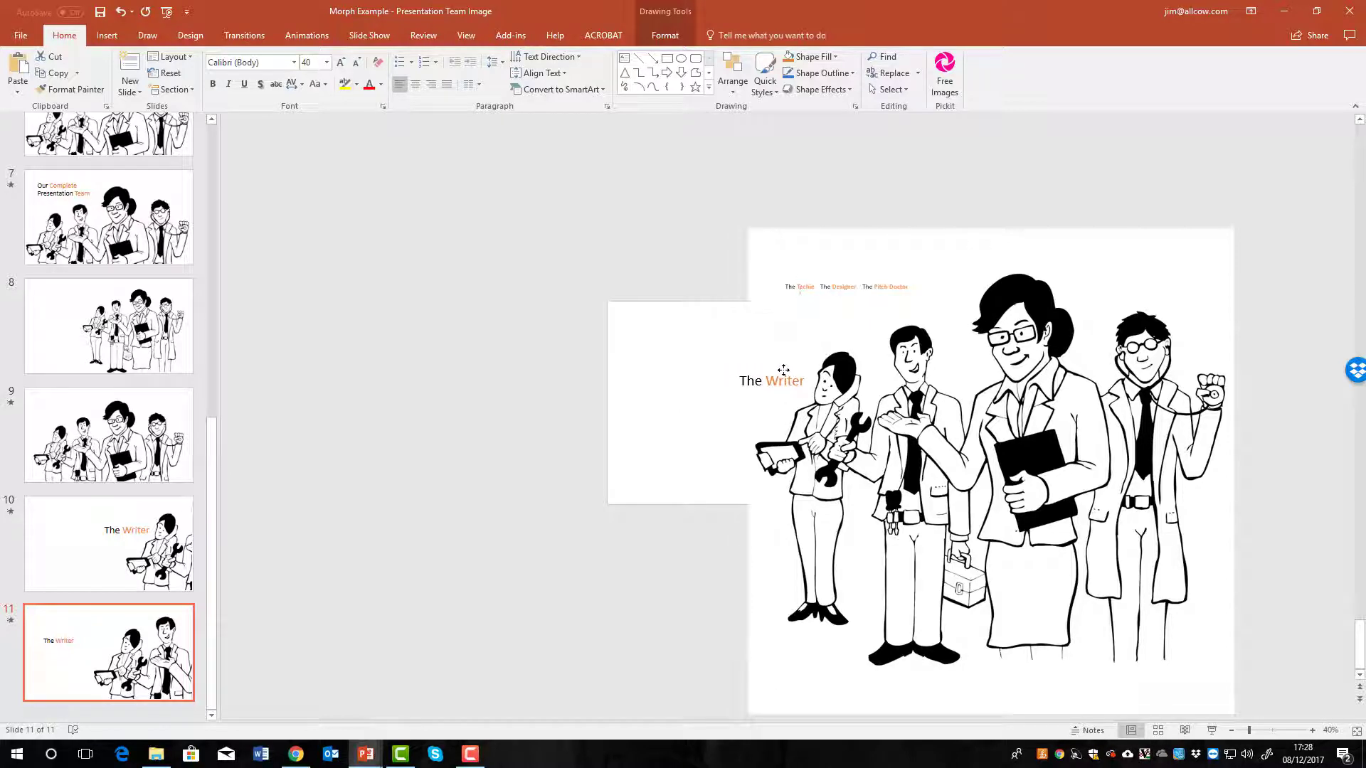
- Move The Techie label above the second figure and set it to 40 pt
left_click(801, 286)
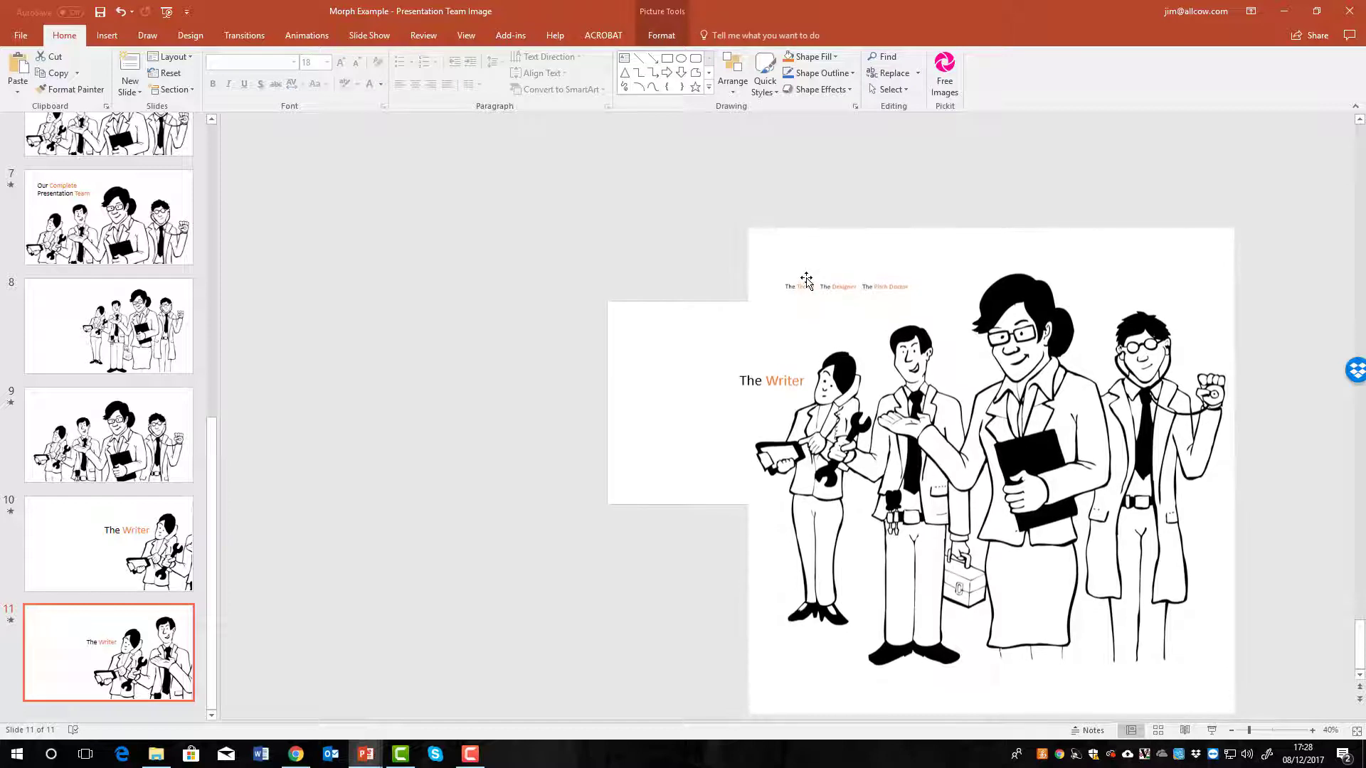
left_click(806, 281)
left_click(806, 285)
left_click_drag(806, 284, 873, 328)
double_click(873, 335)
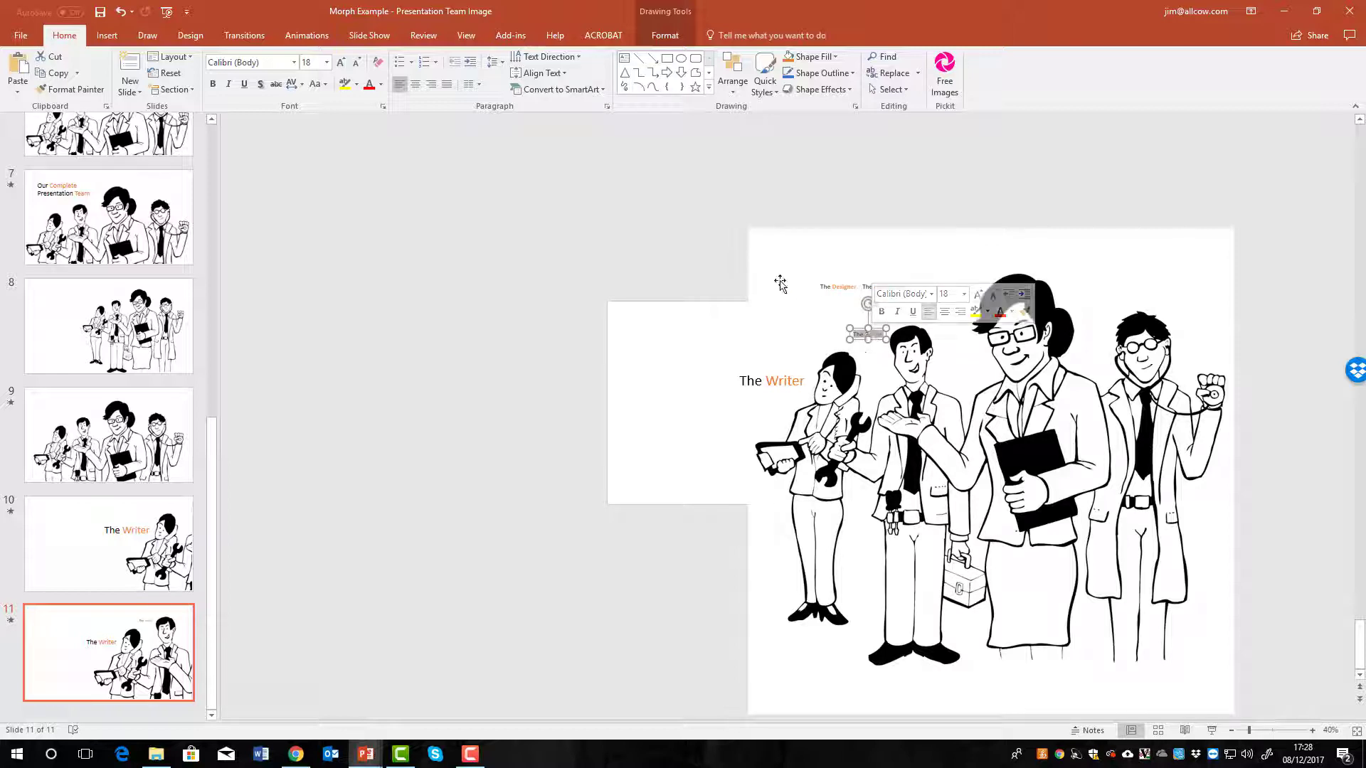
left_click(326, 62)
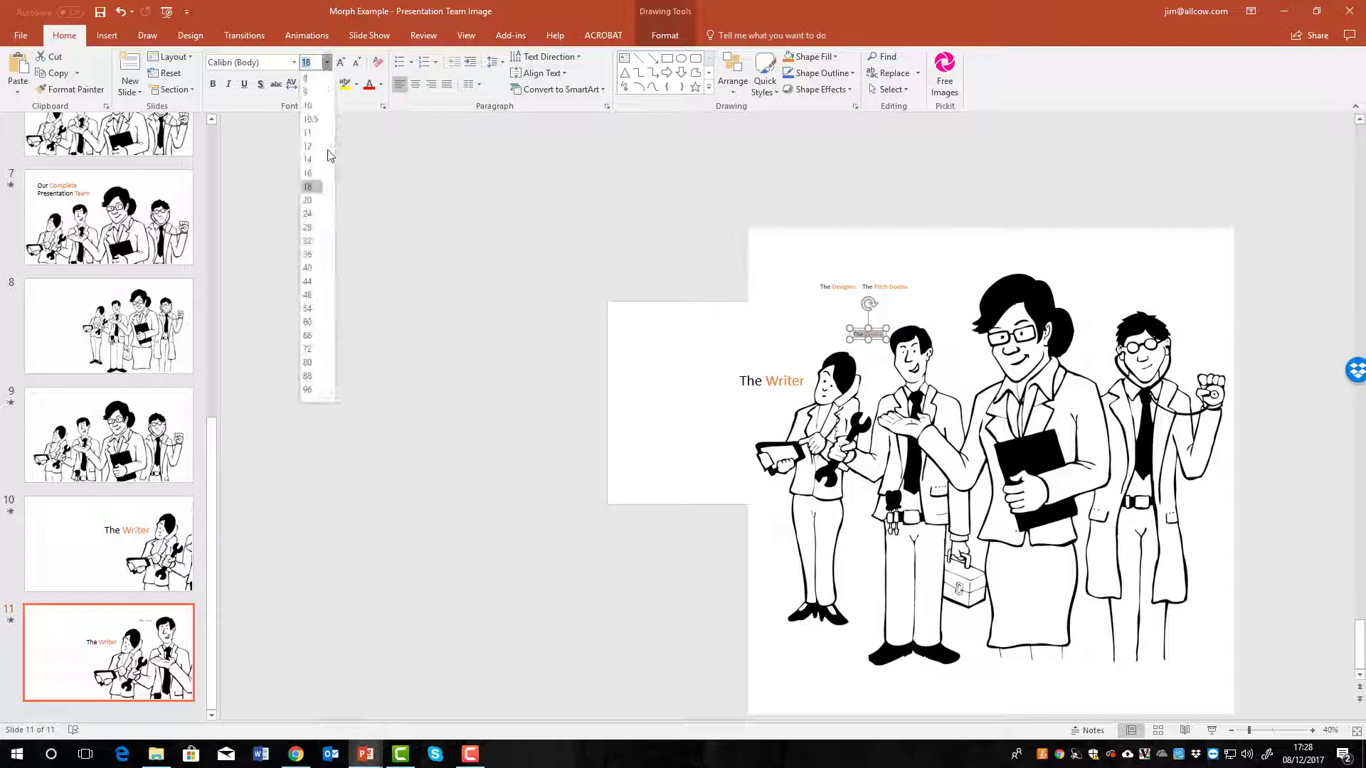
left_click(308, 272)
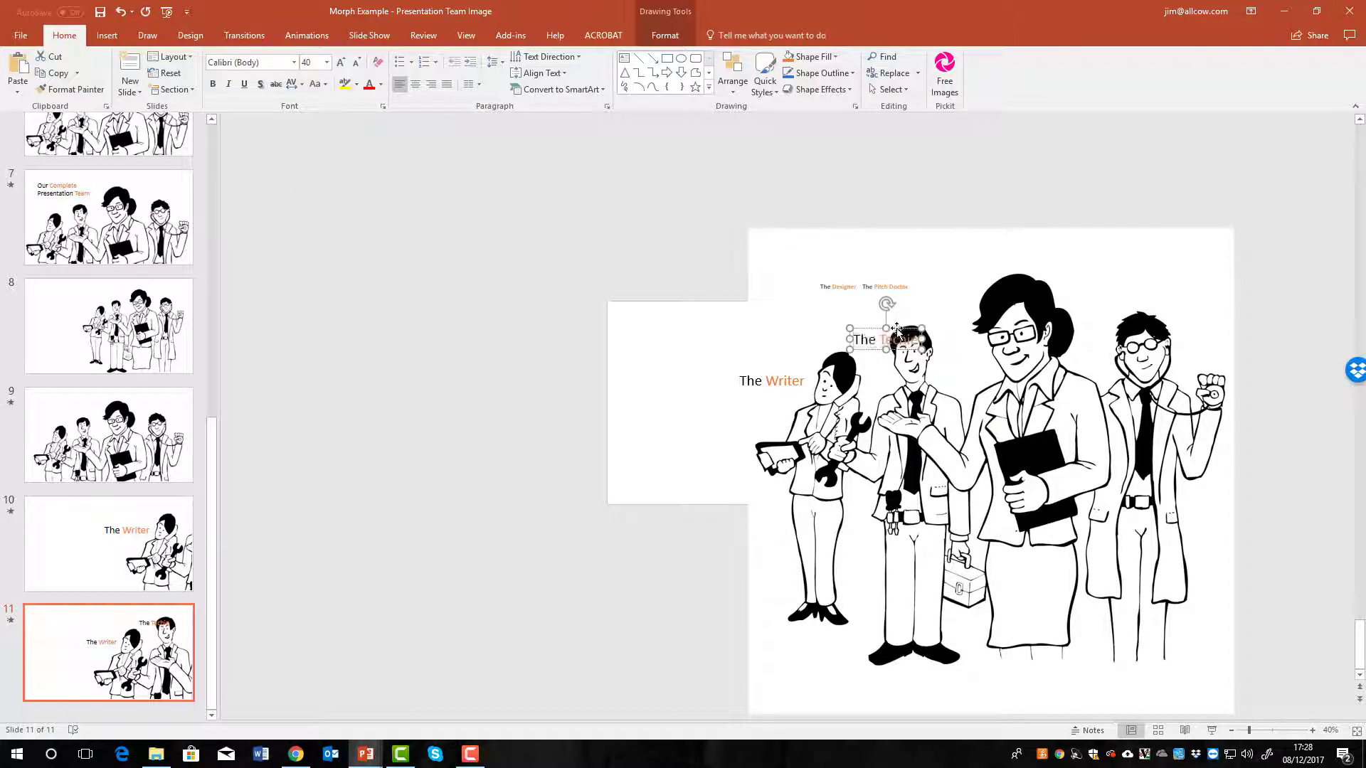
left_click_drag(900, 329, 863, 314)
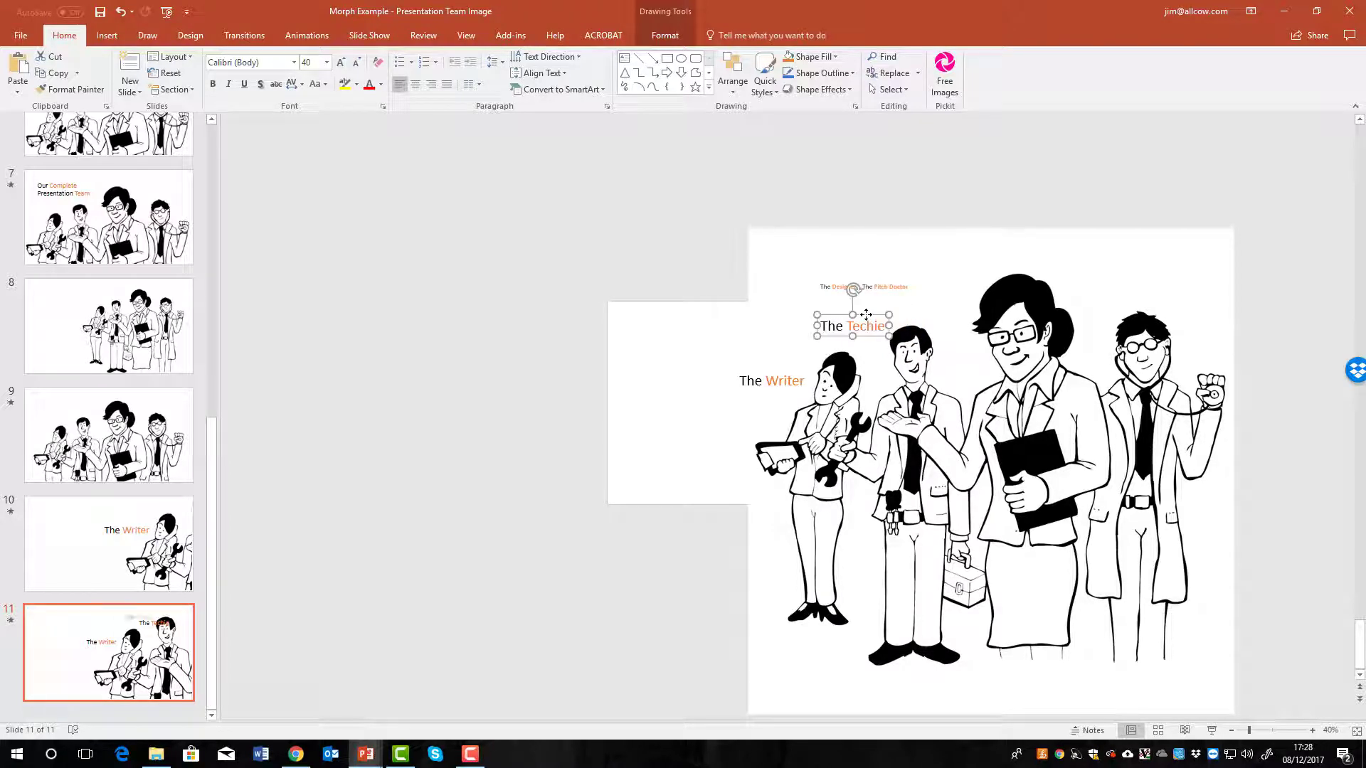
left_click(579, 236)
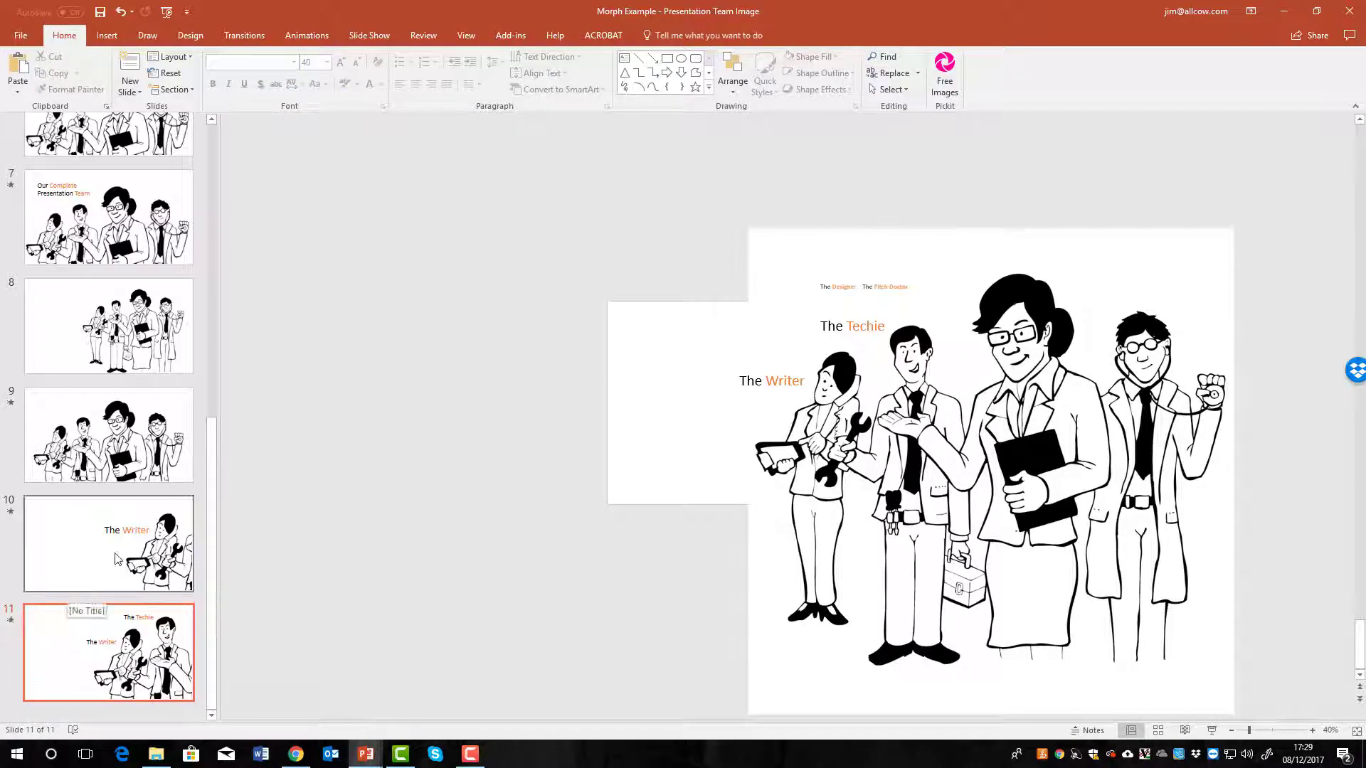
- Replay the Morph transition preview into slide 11
left_click(11, 623)
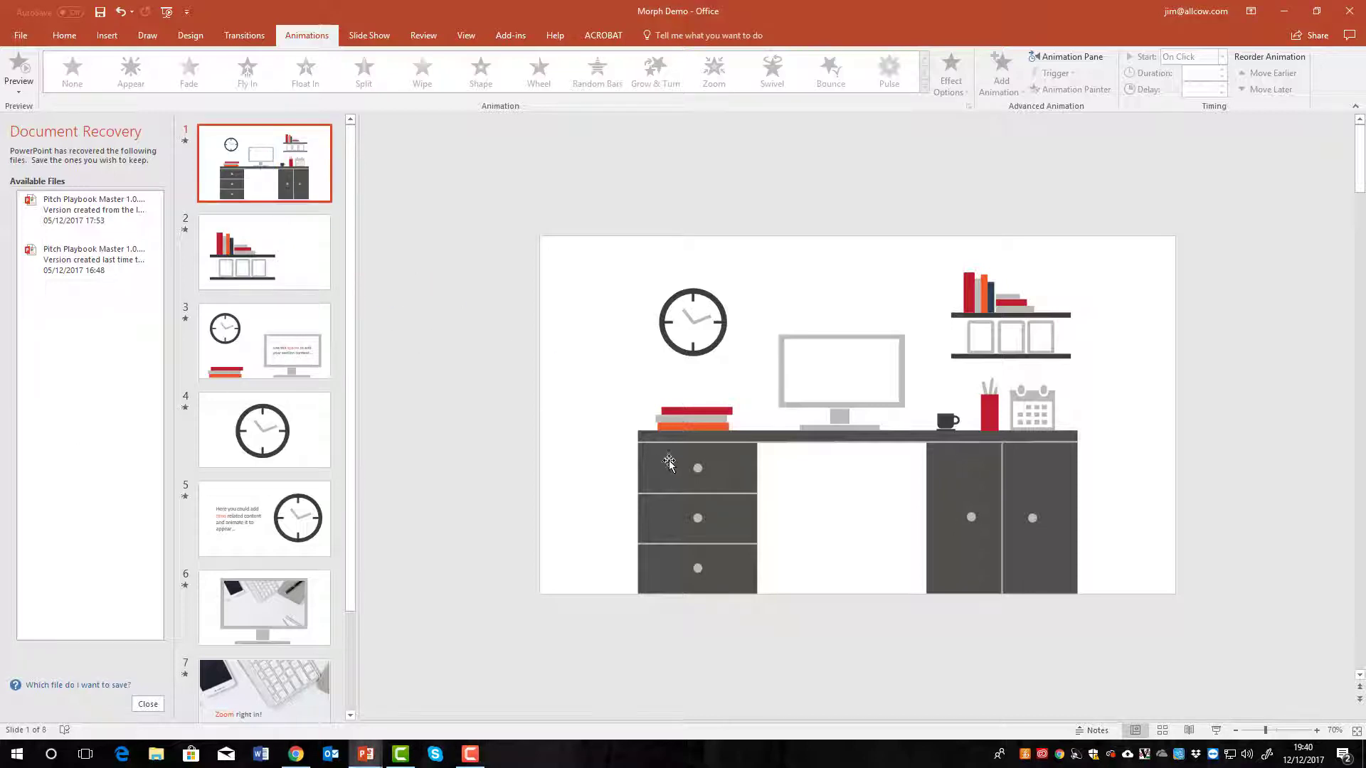
- Drag the desk illustration on slide 1 to inspect it, then go to slide 2's bookshelf close-up
left_click(708, 470)
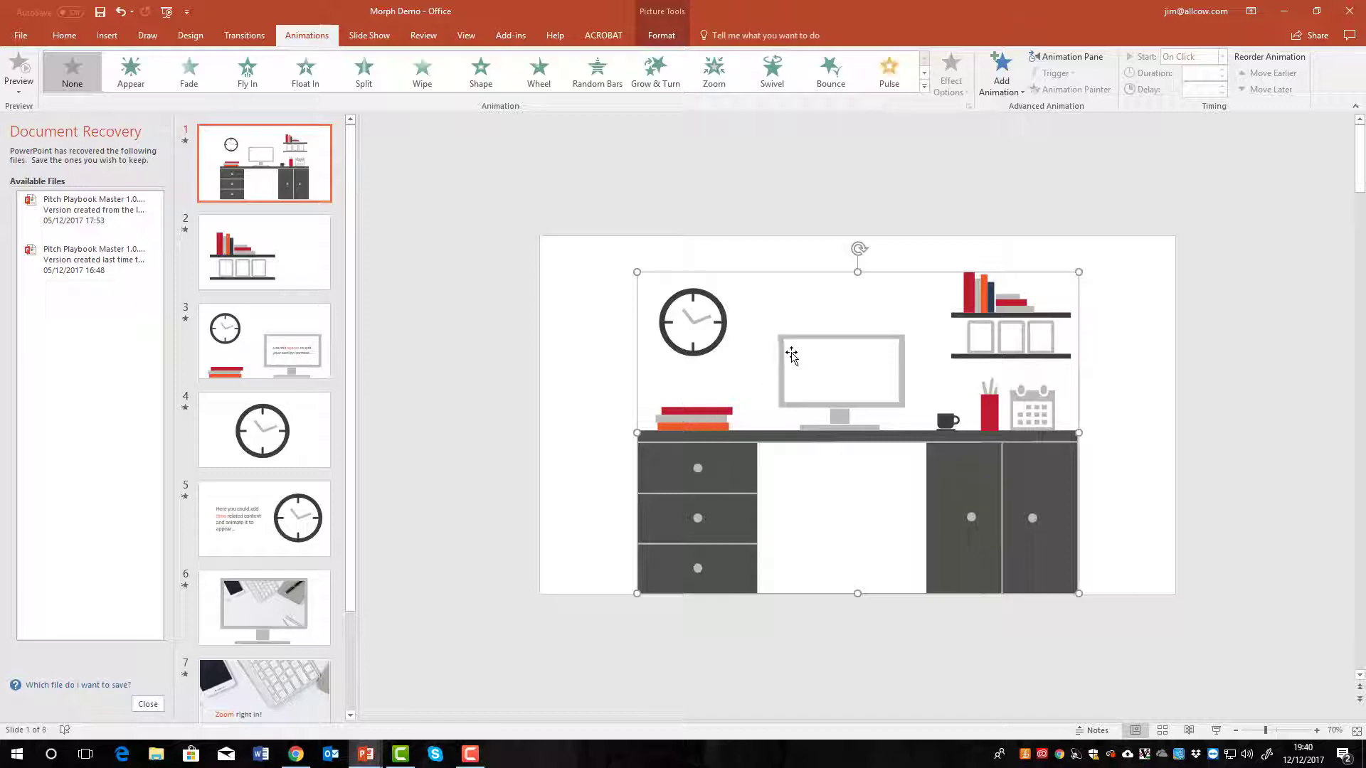
left_click_drag(788, 356, 644, 223)
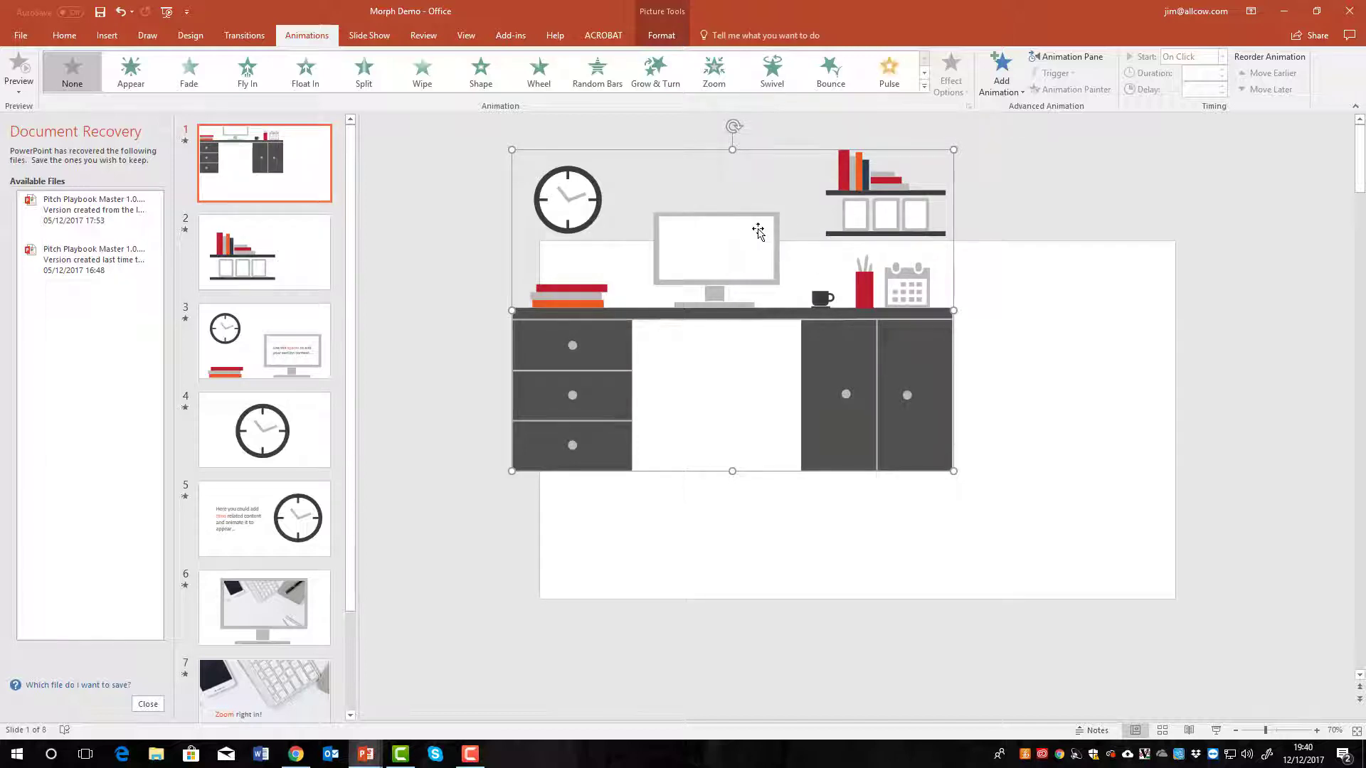
left_click_drag(757, 221, 892, 343)
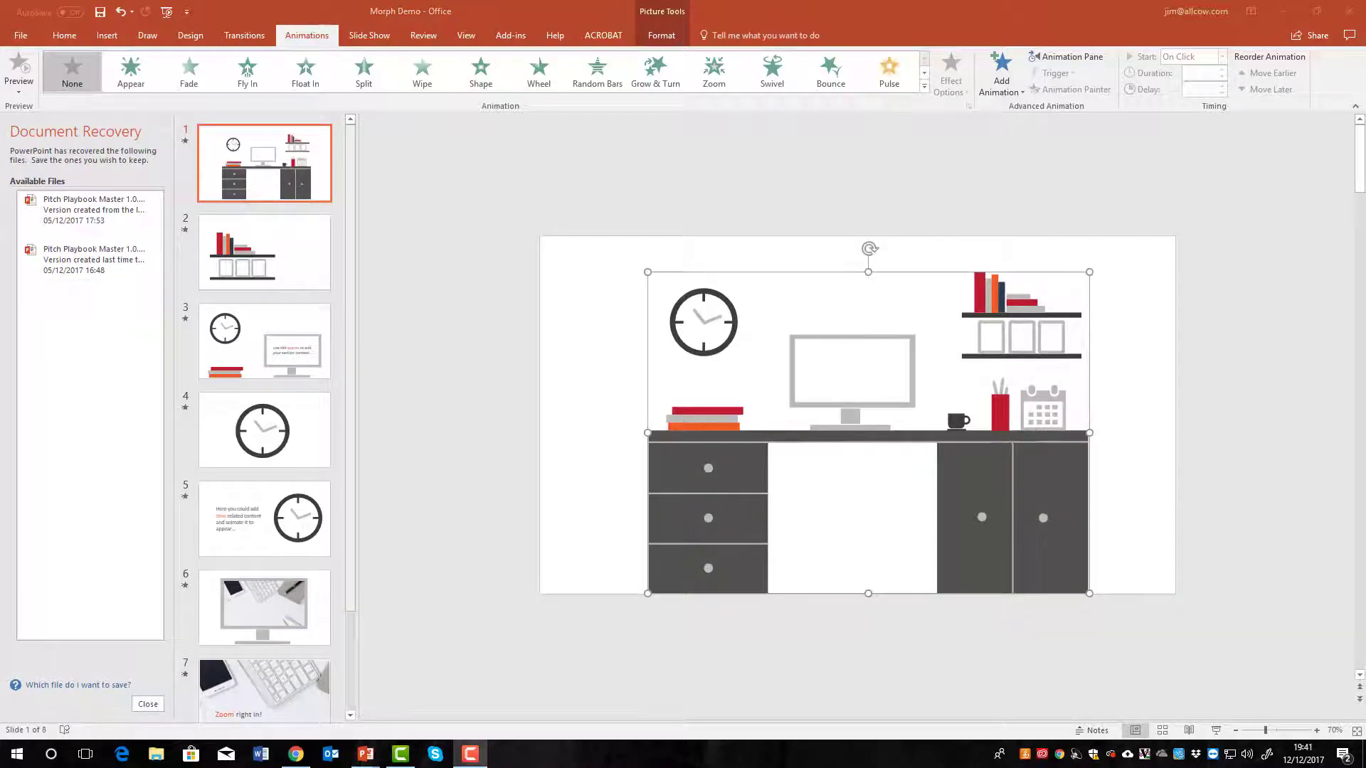
left_click(269, 263)
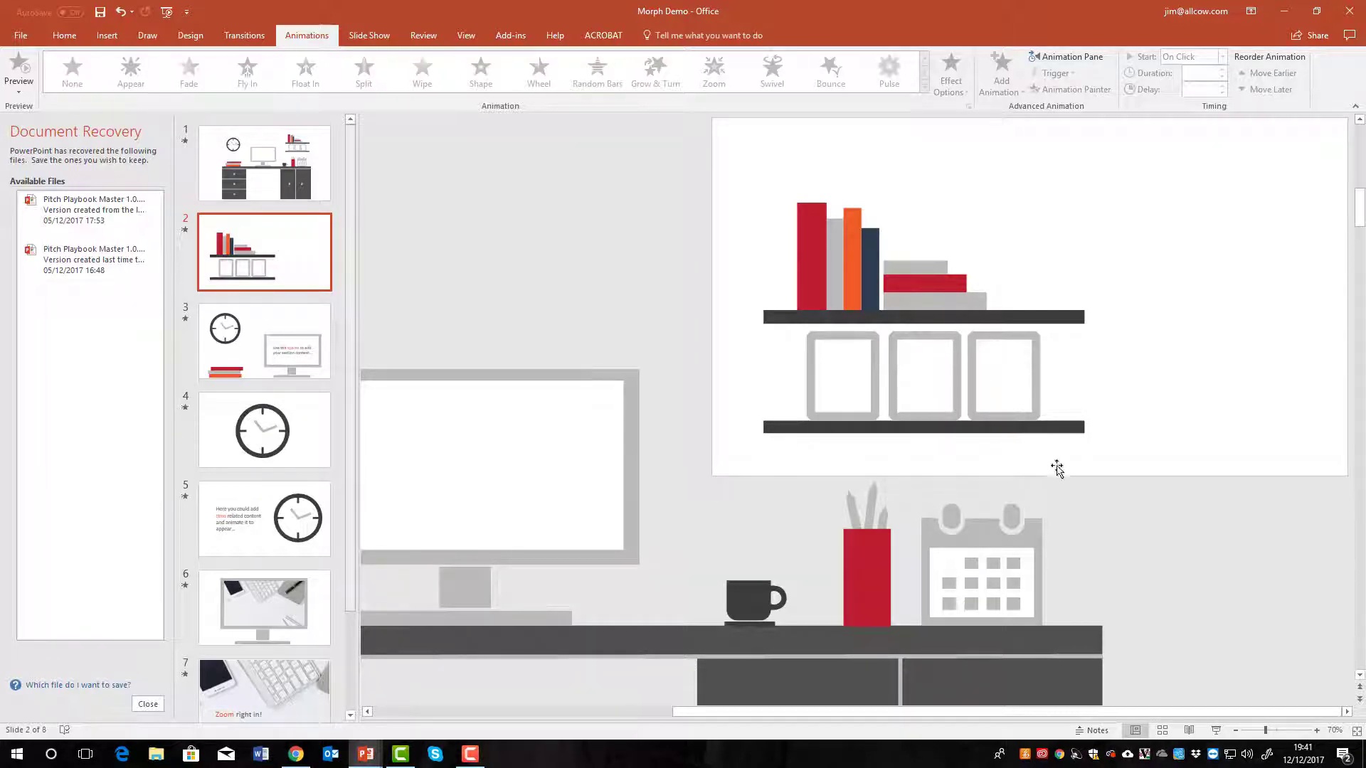
- Zoom out to 30% to show the oversized desk picture extending past slide 2's edges
left_click(1235, 730)
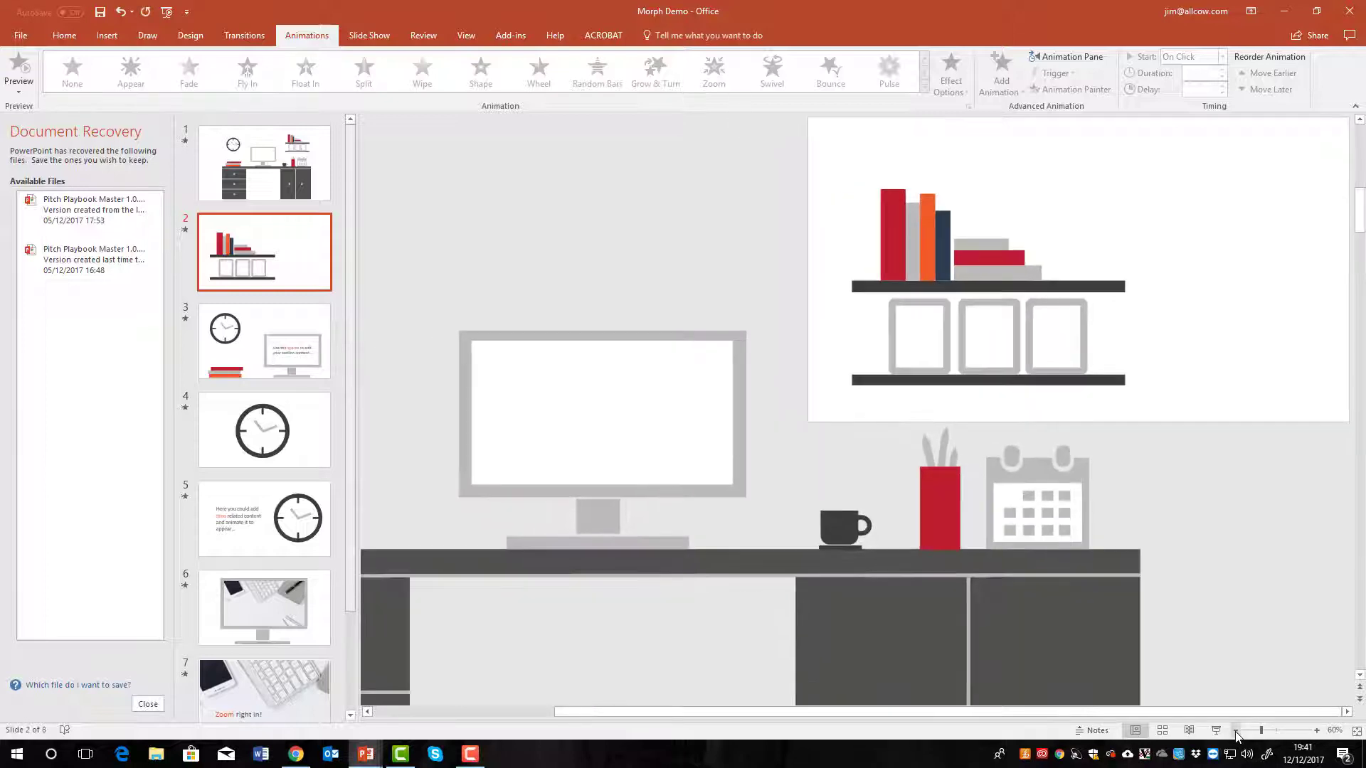
left_click(1235, 731)
left_click(1236, 731)
left_click(1235, 730)
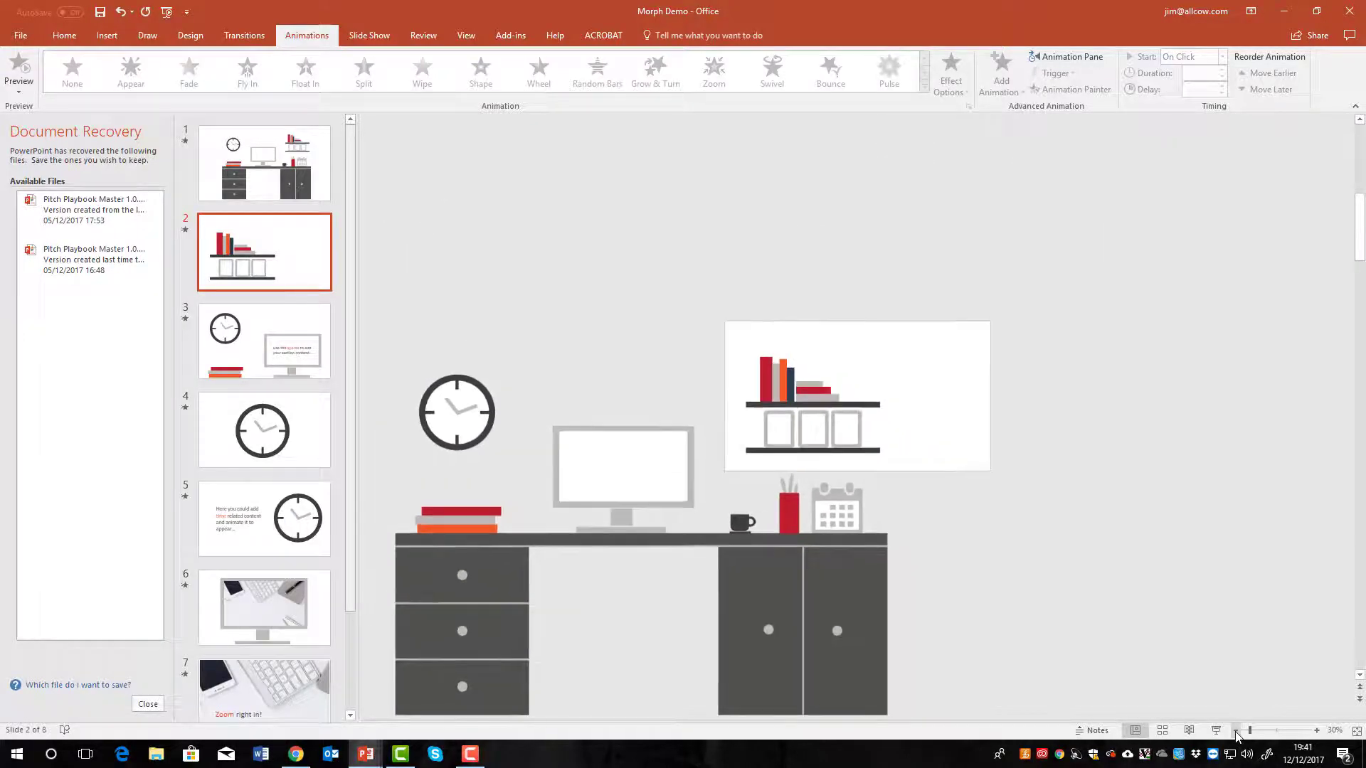
left_click(872, 586)
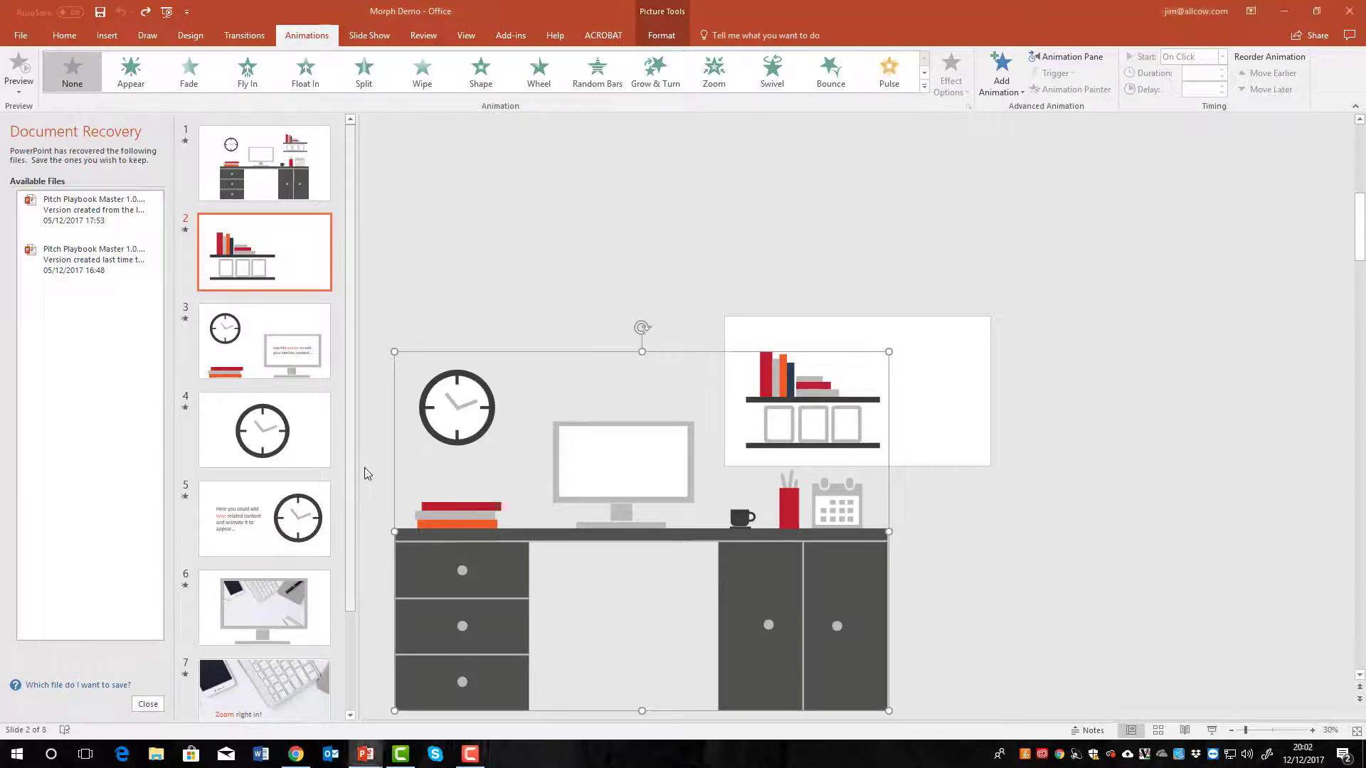
left_click(364, 467)
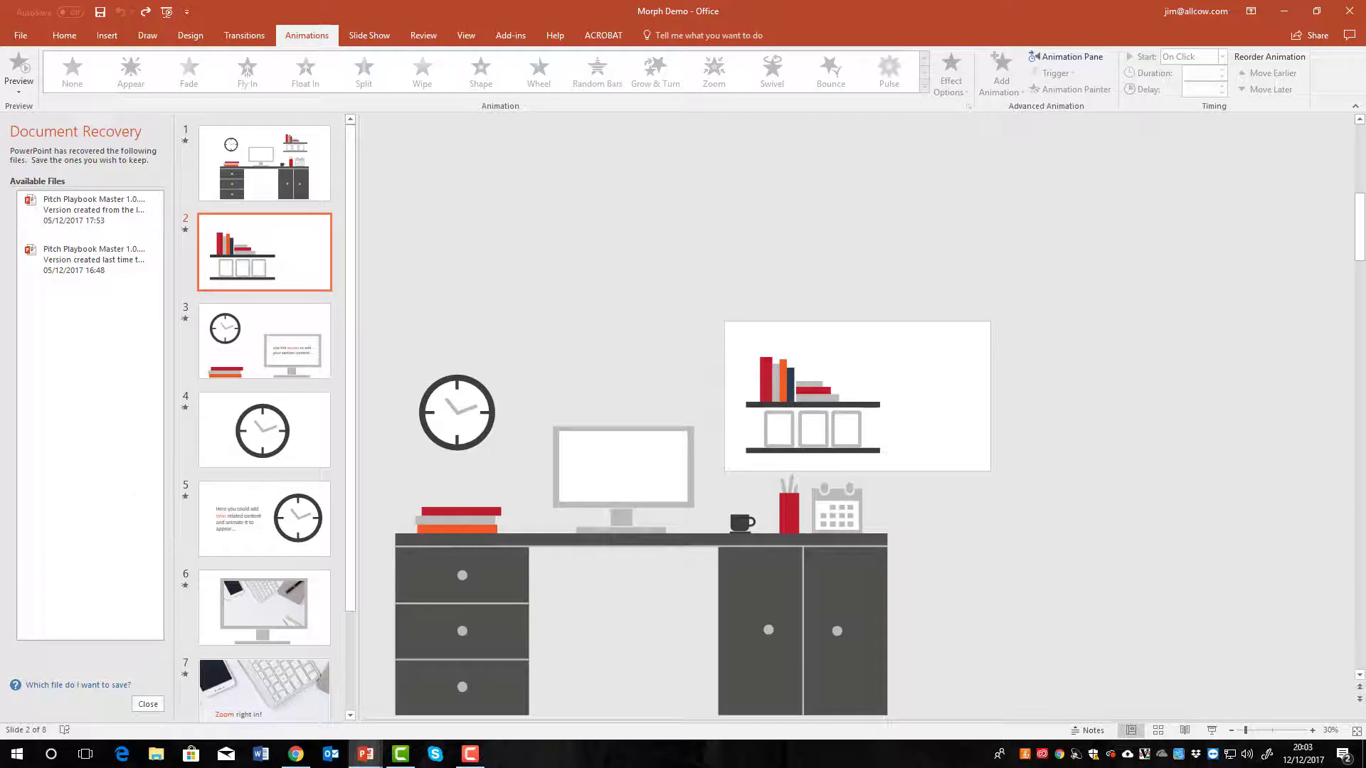
- Go to slide 3 and zoom in to 50% on the clock and monitor
left_click(256, 363)
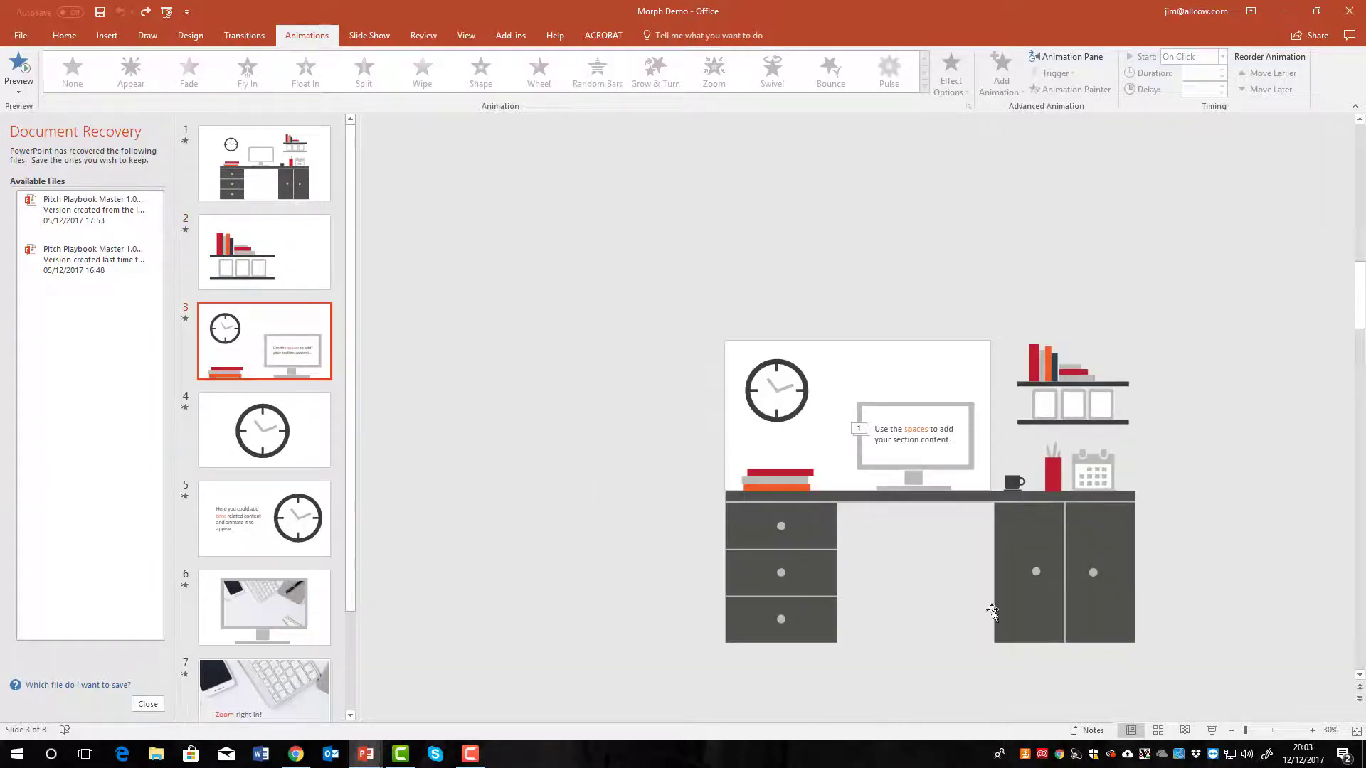
left_click(1311, 730)
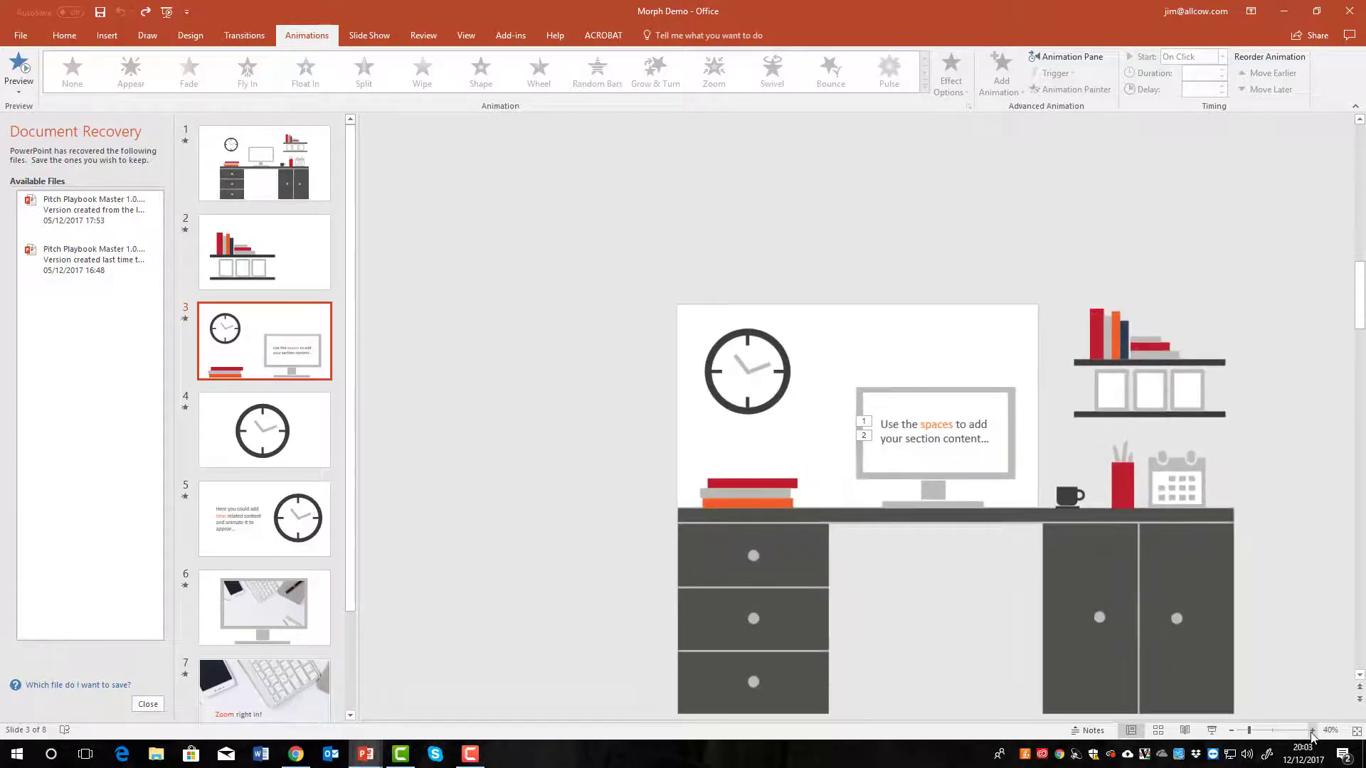
left_click(1311, 730)
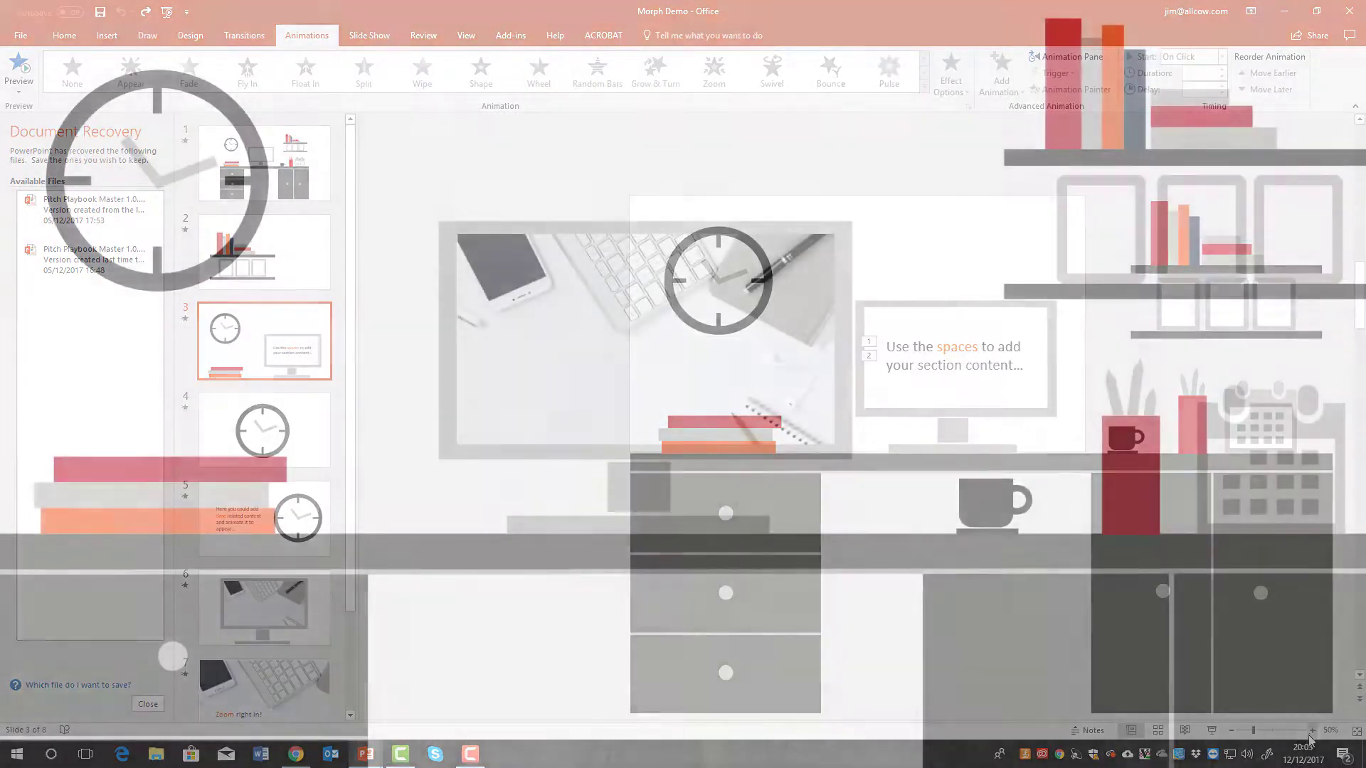